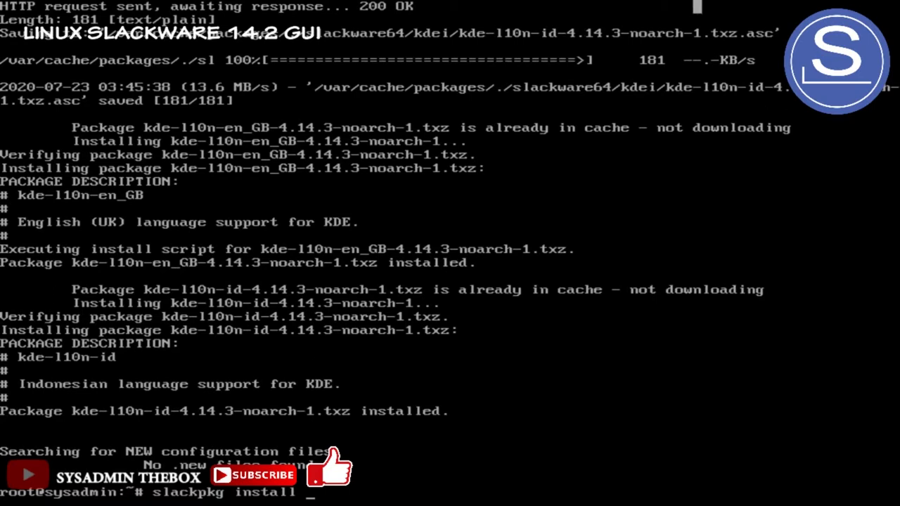
# Run 'slackpkg install xfce', which finds no packages, then launch X with startx
pyautogui.write('xfce')
pyautogui.press('Return')
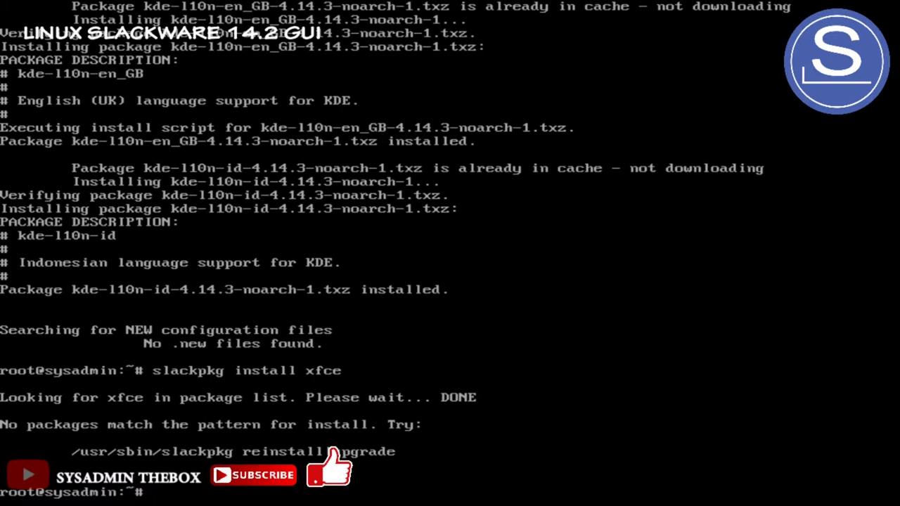
pyautogui.write('startx')
pyautogui.press('Return')
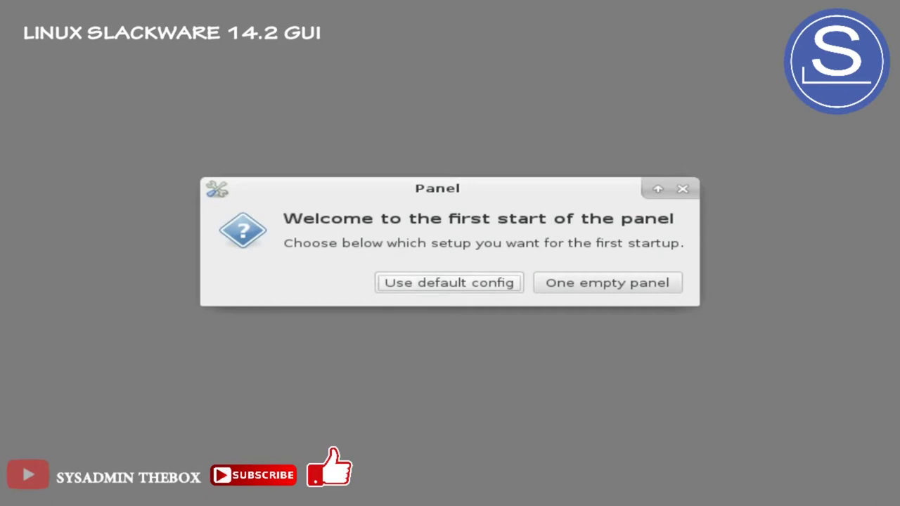
# Accept the default configuration in the Xfce panel welcome dialog
pyautogui.press('Return')
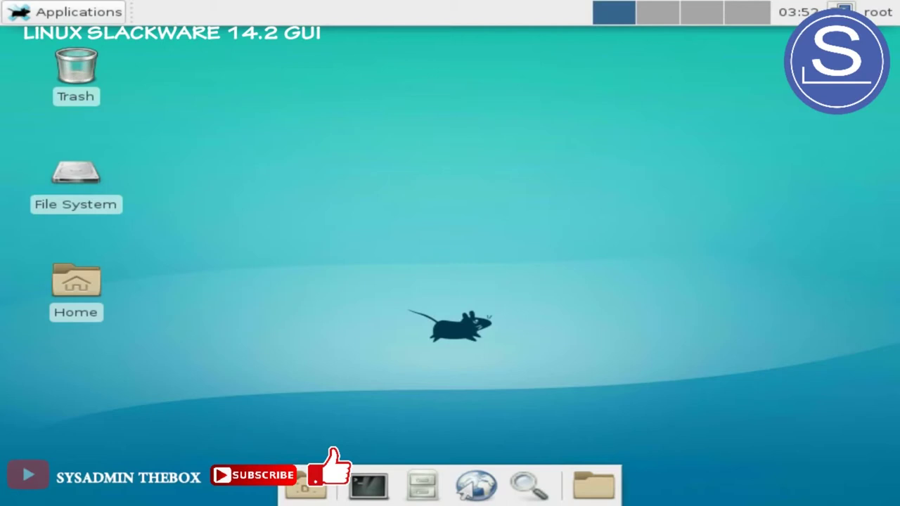
pyautogui.click(67, 11)
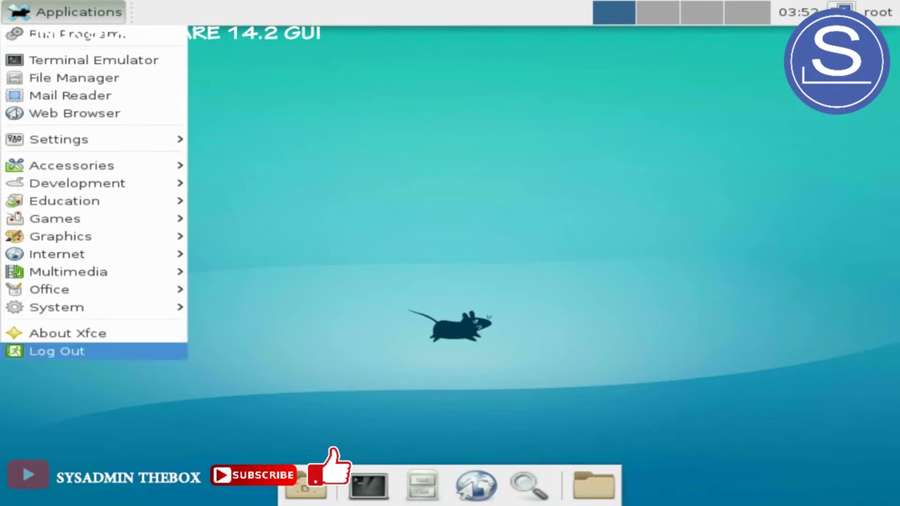
pyautogui.moveTo(57, 307)
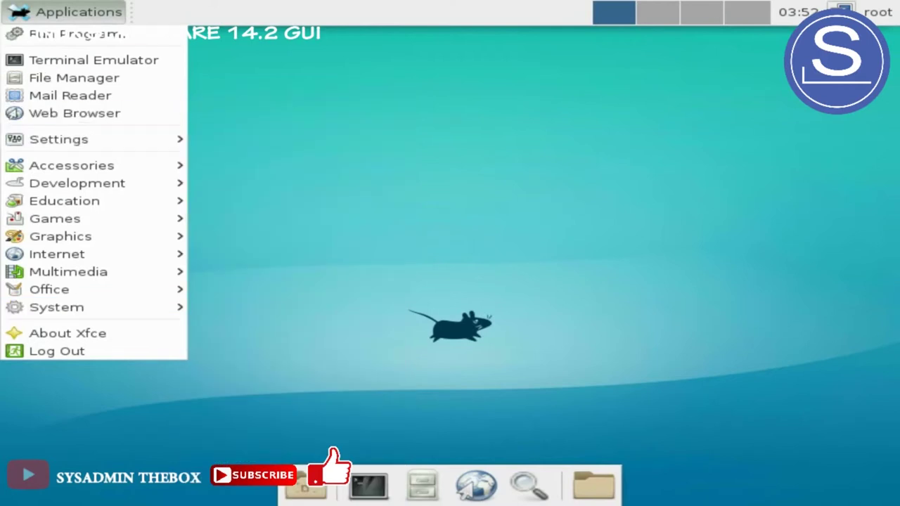
pyautogui.moveTo(58, 139)
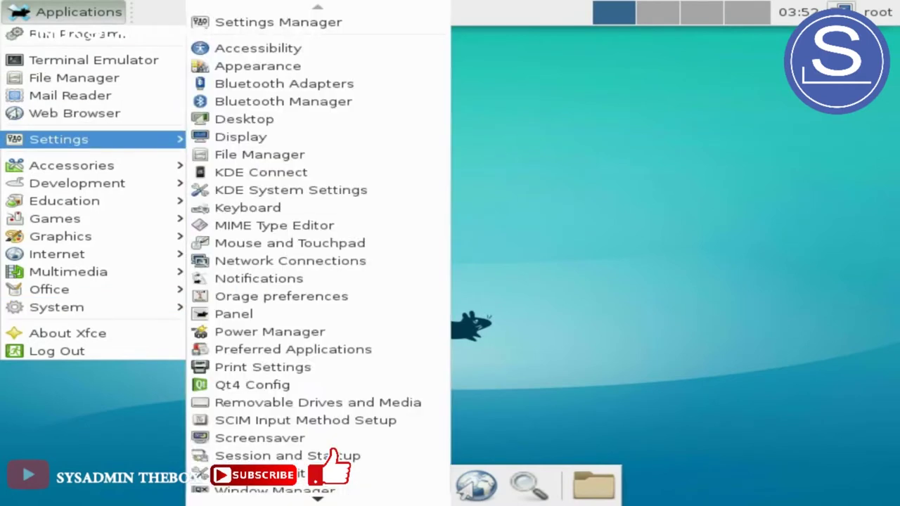
pyautogui.scroll(-2, 317, 458)
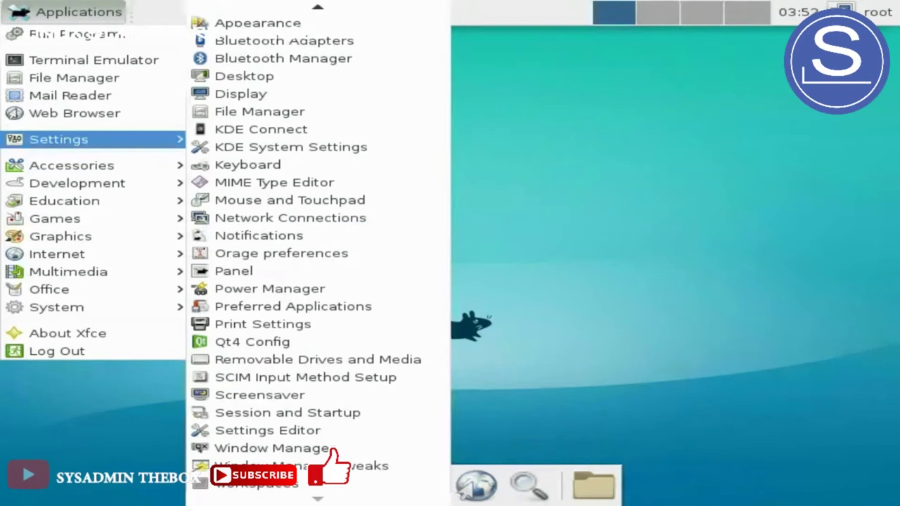
pyautogui.moveTo(70, 165)
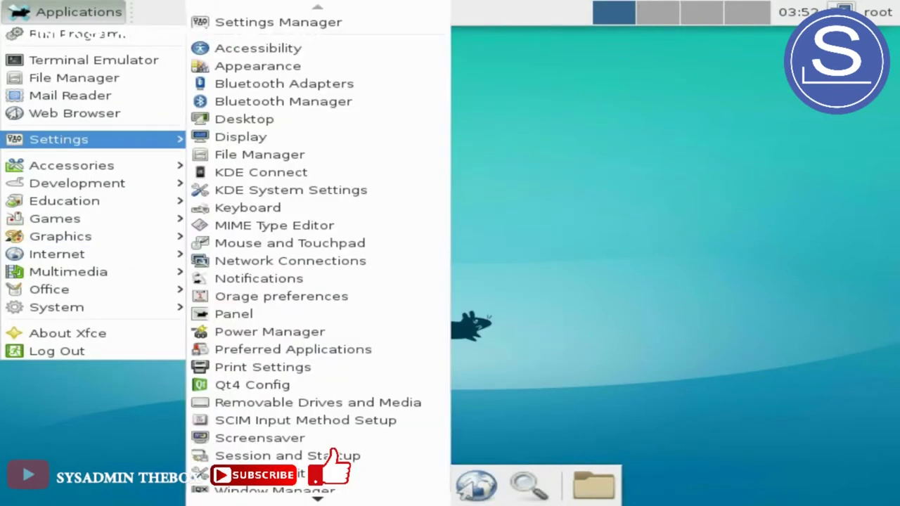
pyautogui.scroll(-2, 394, 474)
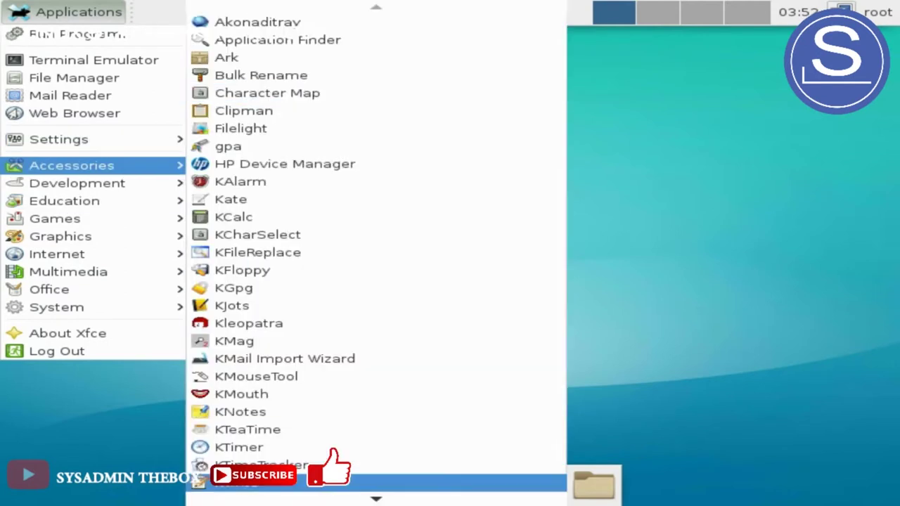
pyautogui.scroll(-1, 317, 484)
pyautogui.scroll(-6, 317, 484)
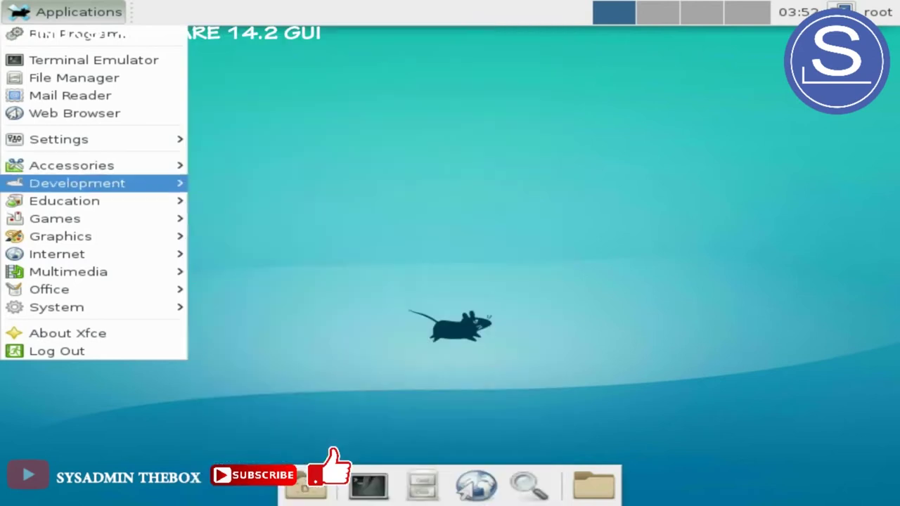
pyautogui.moveTo(78, 183)
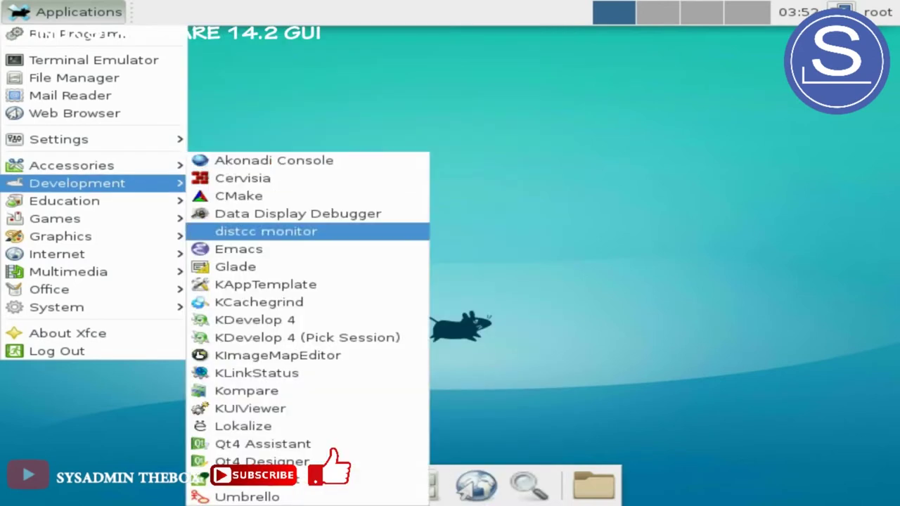
pyautogui.moveTo(70, 200)
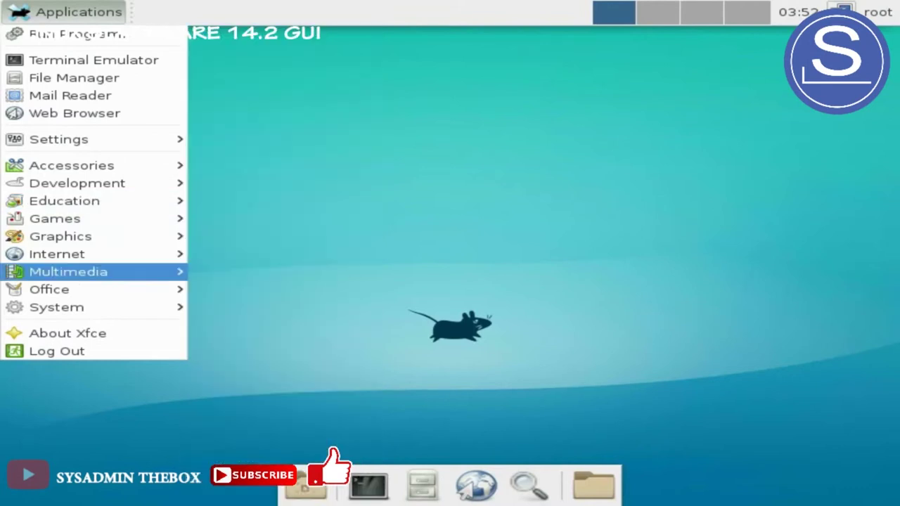
pyautogui.moveTo(70, 219)
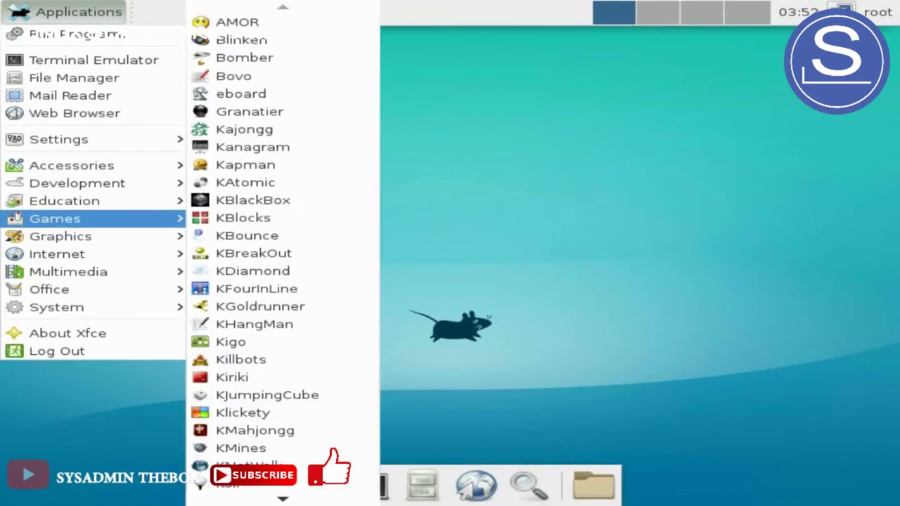
pyautogui.scroll(-4, 282, 254)
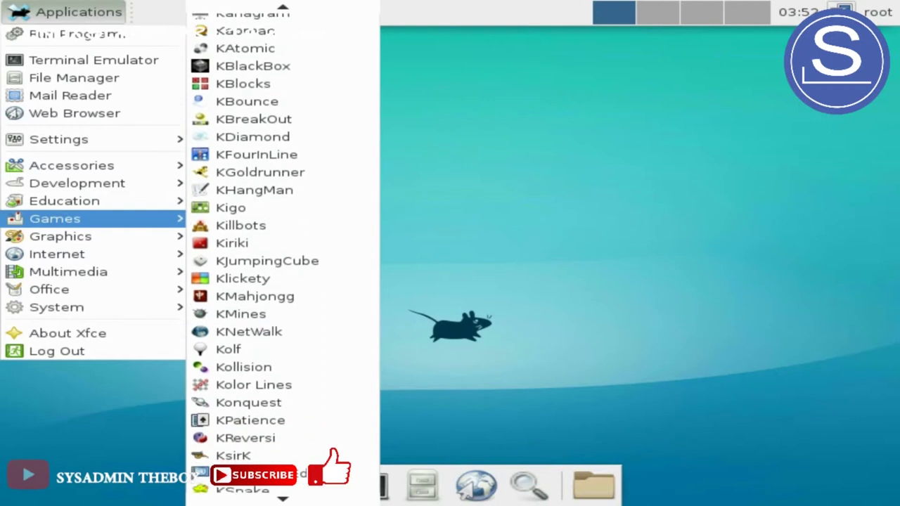
pyautogui.scroll(-6, 281, 253)
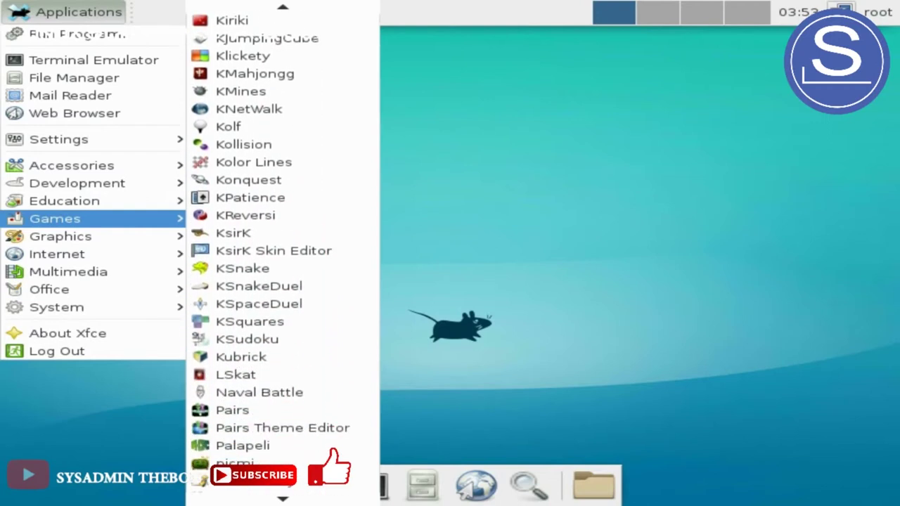
pyautogui.scroll(-3, 281, 254)
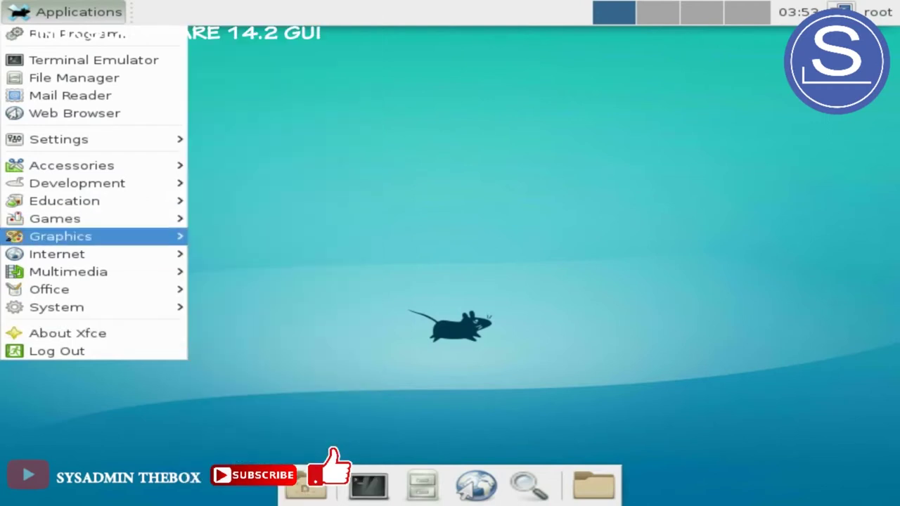
pyautogui.moveTo(60, 236)
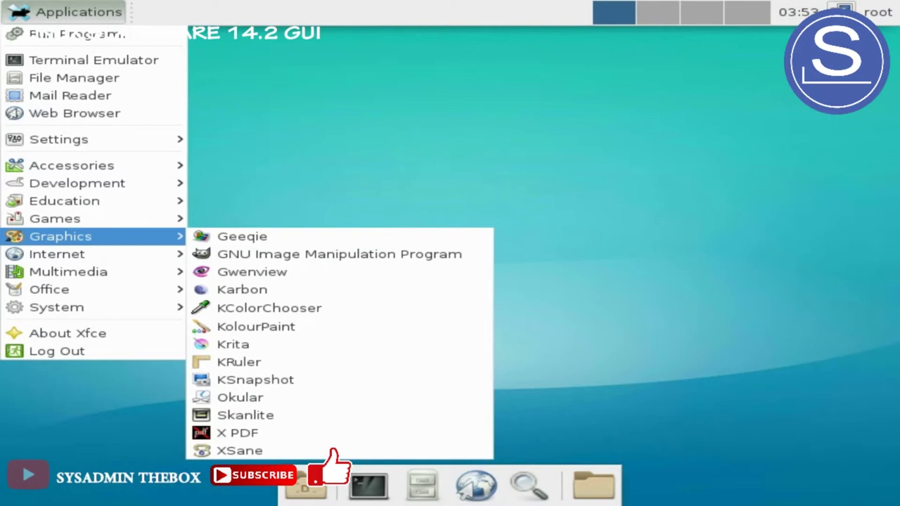
pyautogui.moveTo(56, 254)
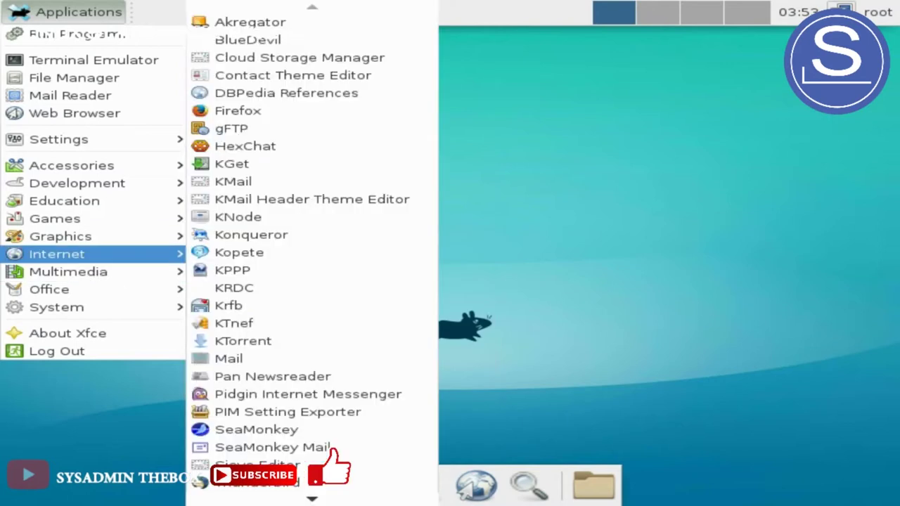
pyautogui.scroll(-3, 309, 422)
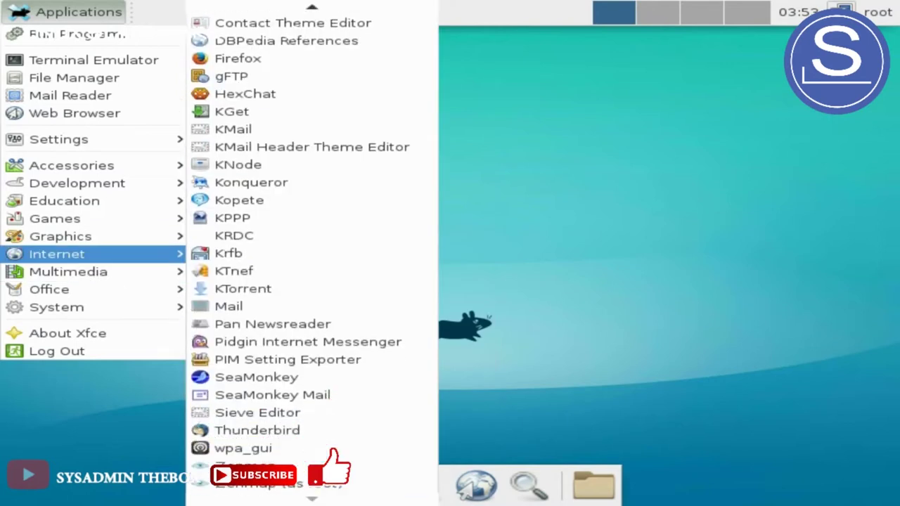
pyautogui.moveTo(68, 271)
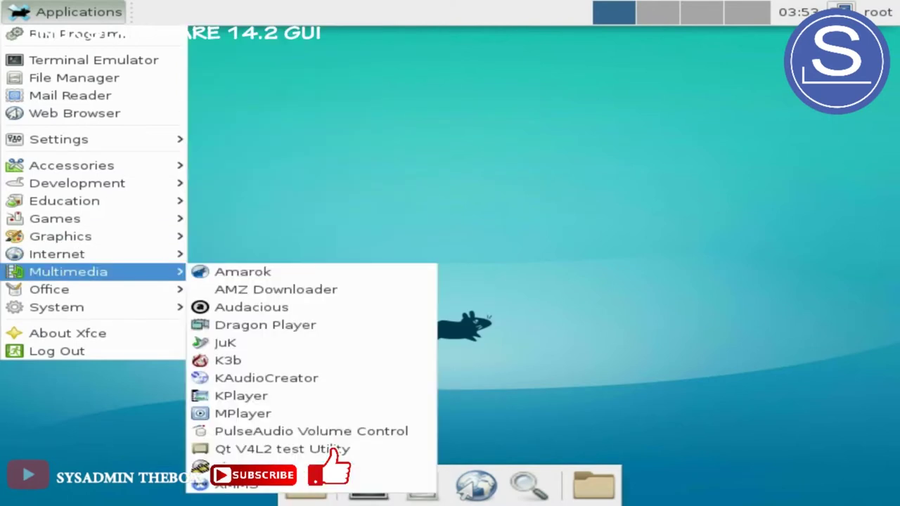
pyautogui.moveTo(49, 289)
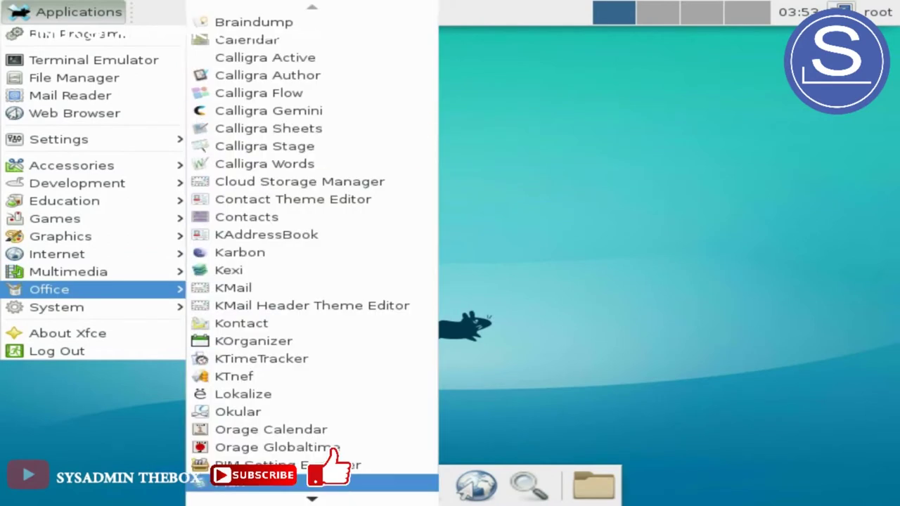
pyautogui.scroll(-3, 312, 485)
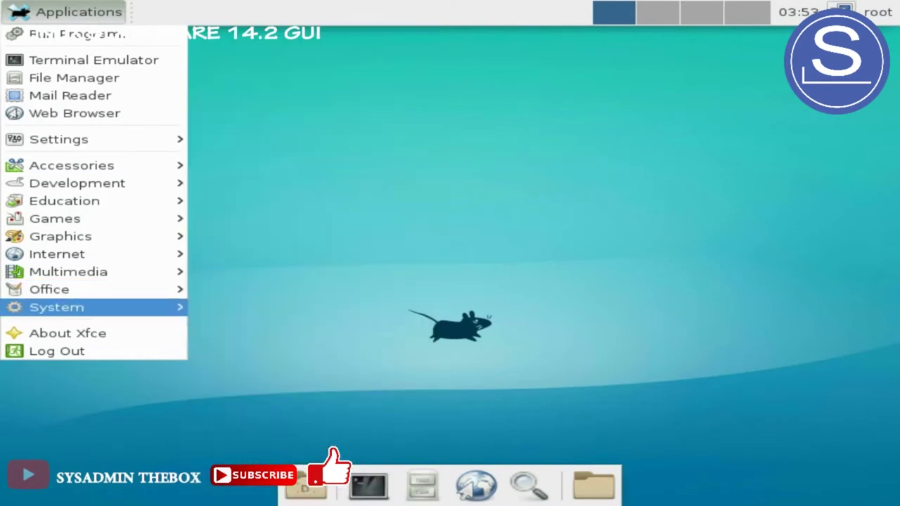
pyautogui.moveTo(56, 307)
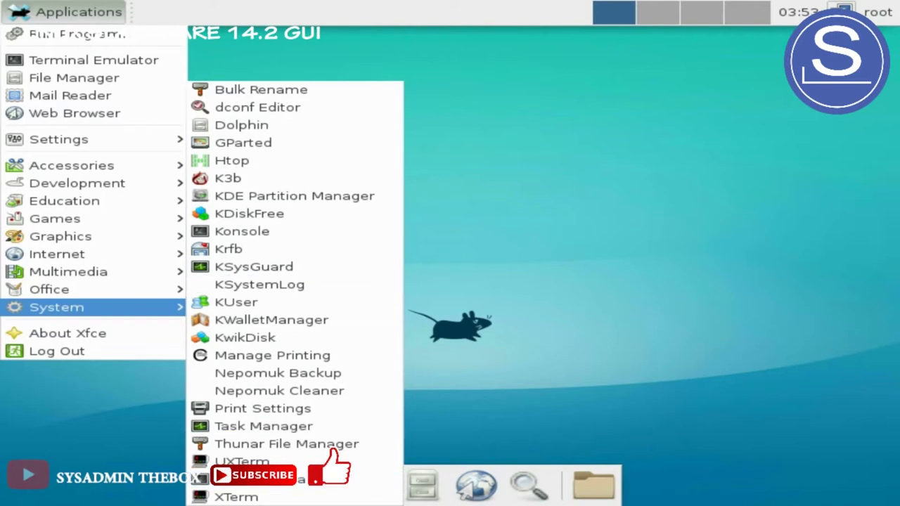
pyautogui.press('Escape')
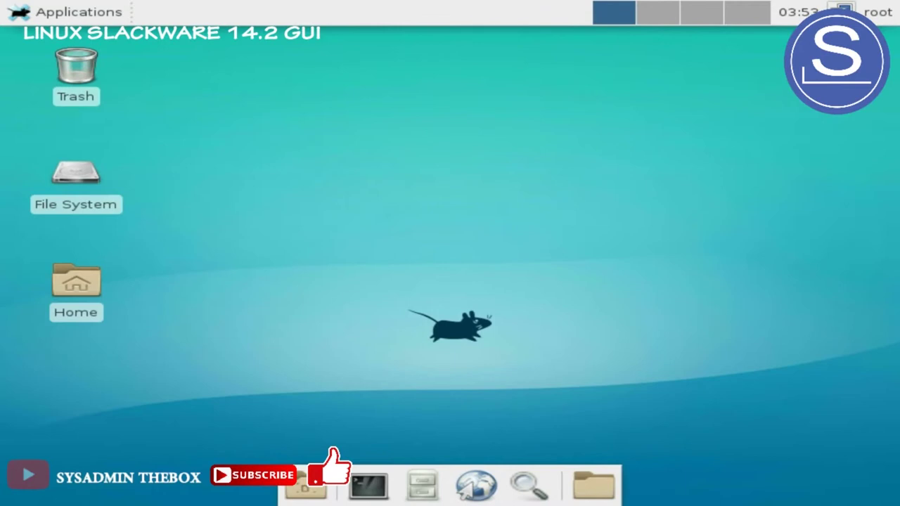
# View and close the Desktop background settings unchanged, then show the root user session menu
pyautogui.rightClick(652, 102)
pyautogui.press('Escape')
pyautogui.rightClick(319, 103)
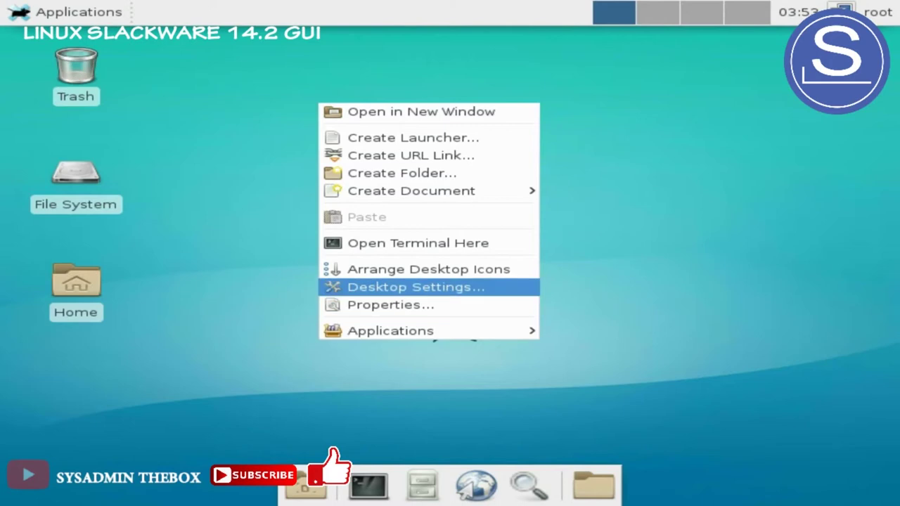
pyautogui.press('Return')
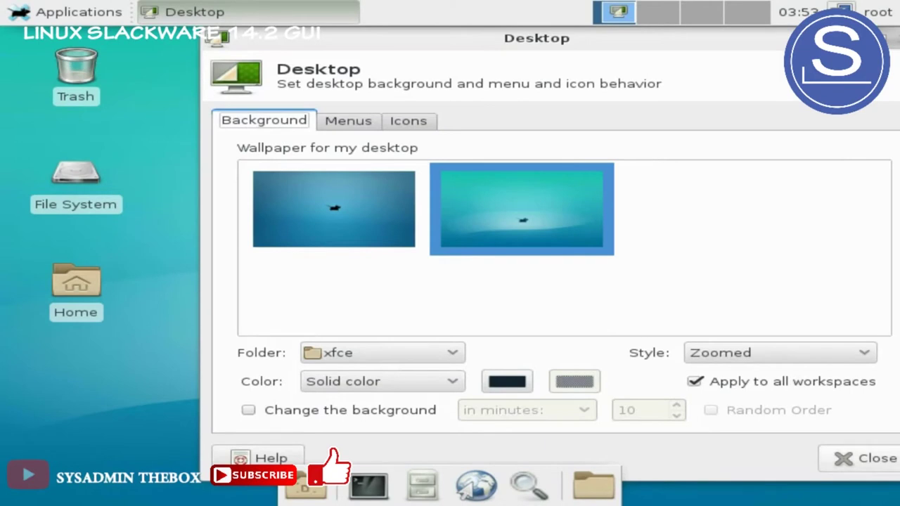
pyautogui.click(865, 458)
pyautogui.click(878, 12)
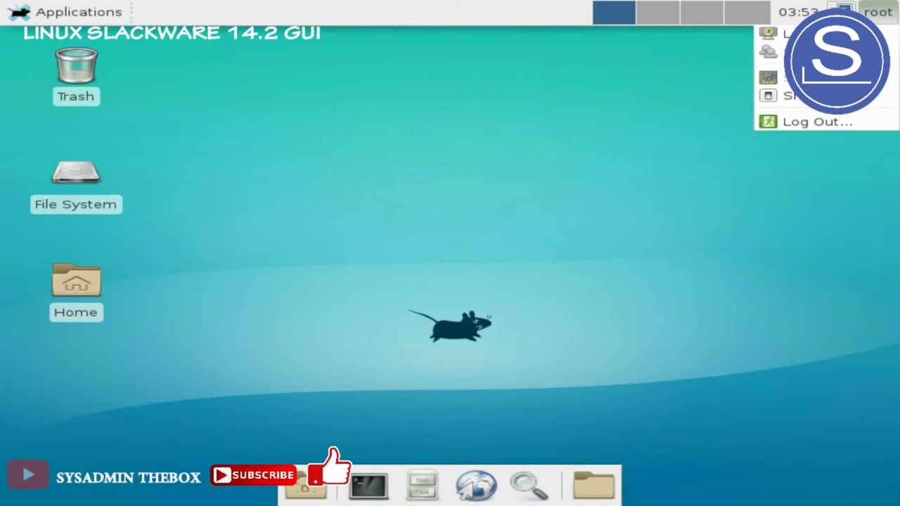
# Log out of the root Xfce session and confirm, returning to the console prompt
pyautogui.press('Escape')
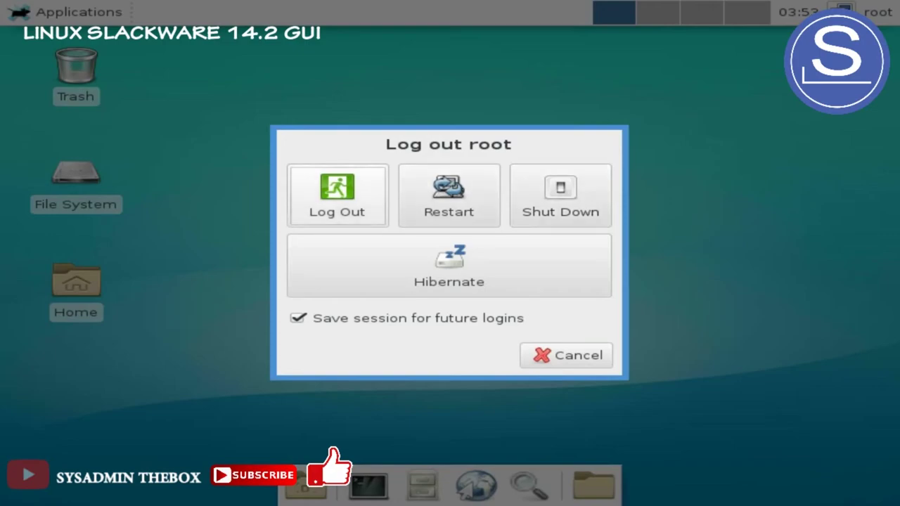
pyautogui.press('Return')
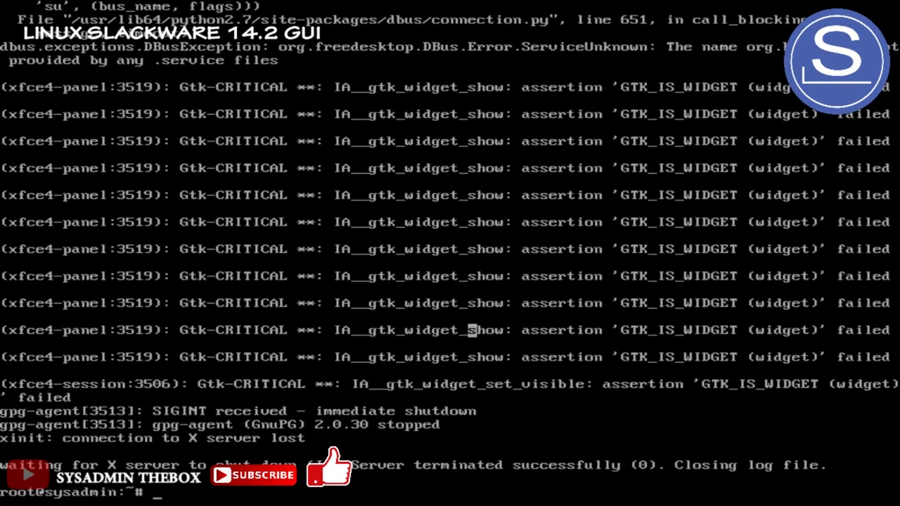
# Make KDE the default window manager with xwmconfig and start X with startx
pyautogui.write('xwmconfig')
pyautogui.press('Return')
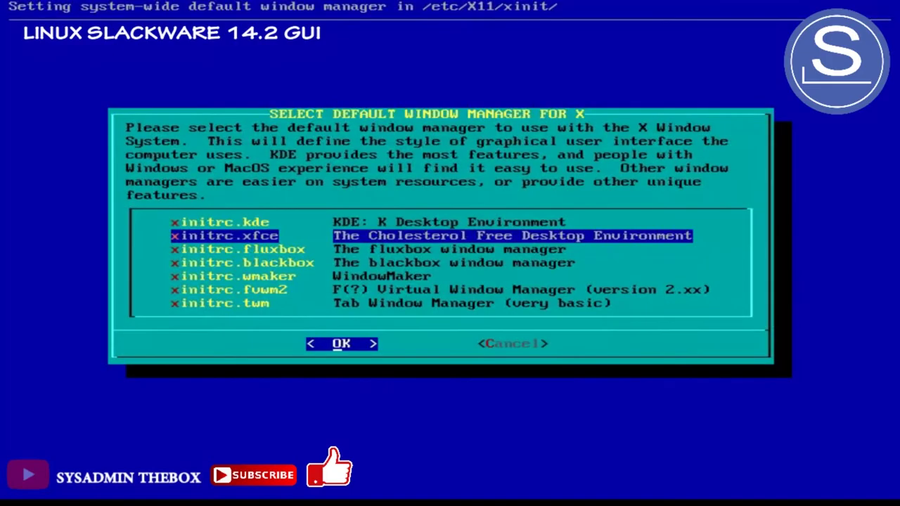
pyautogui.press('Up')
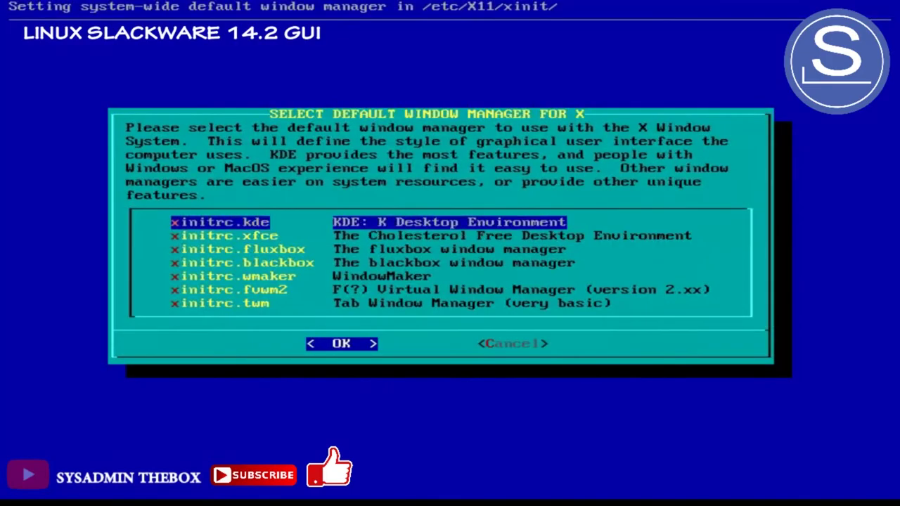
pyautogui.press('Return')
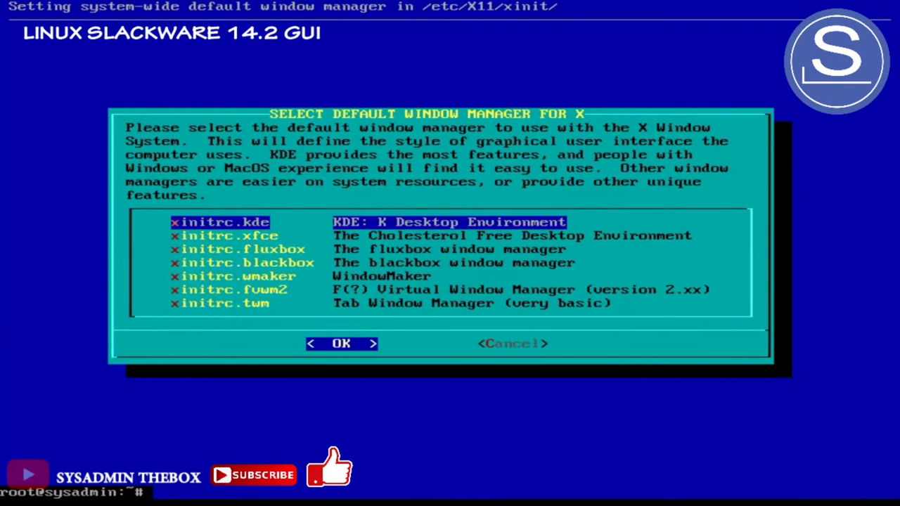
pyautogui.write('startx')
pyautogui.press('Return')
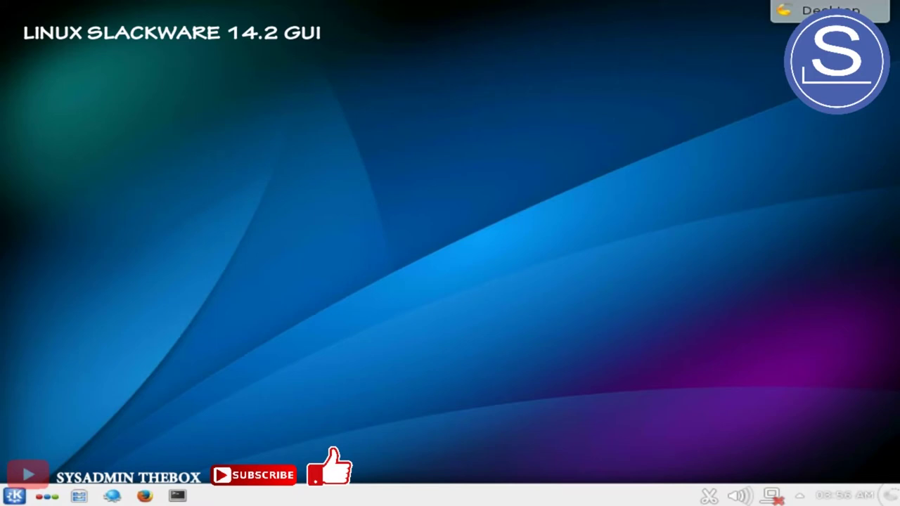
# Once KDE Plasma loads, bring up the desktop toolbox menu at the top right
pyautogui.click(830, 10)
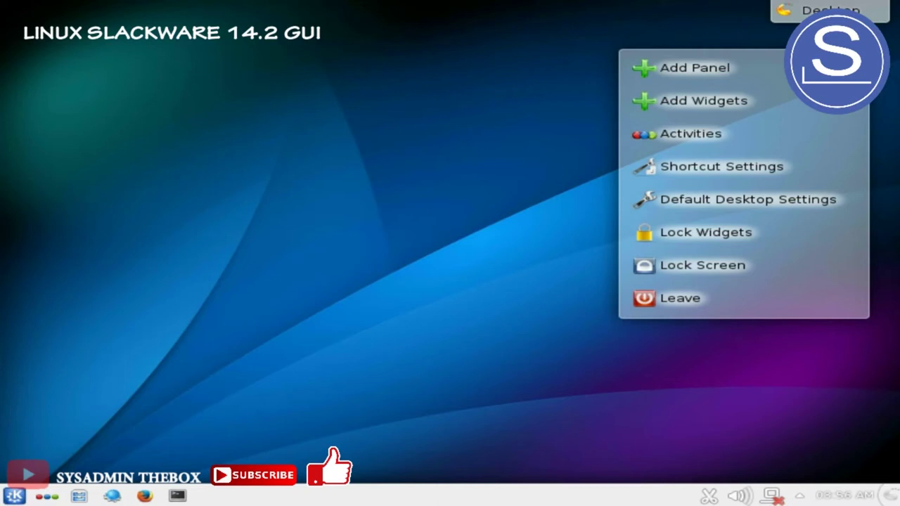
pyautogui.click(14, 496)
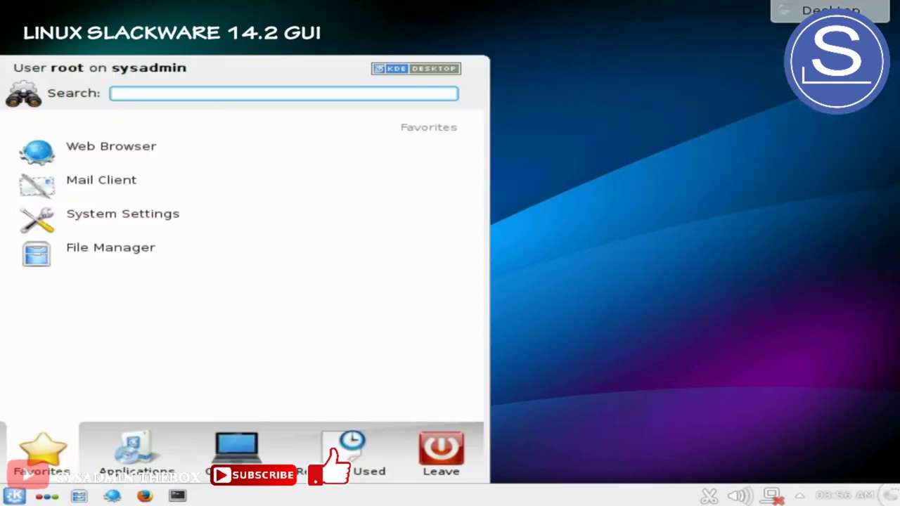
pyautogui.click(136, 453)
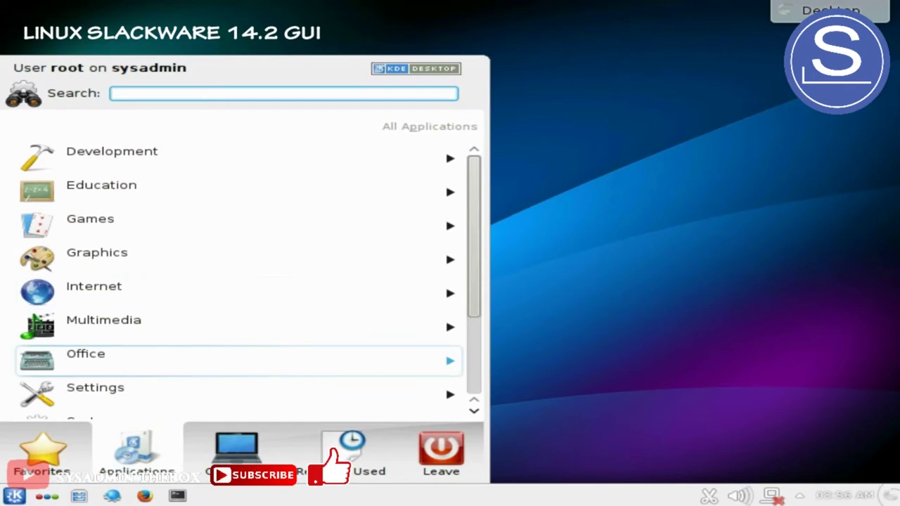
pyautogui.scroll(-3, 239, 361)
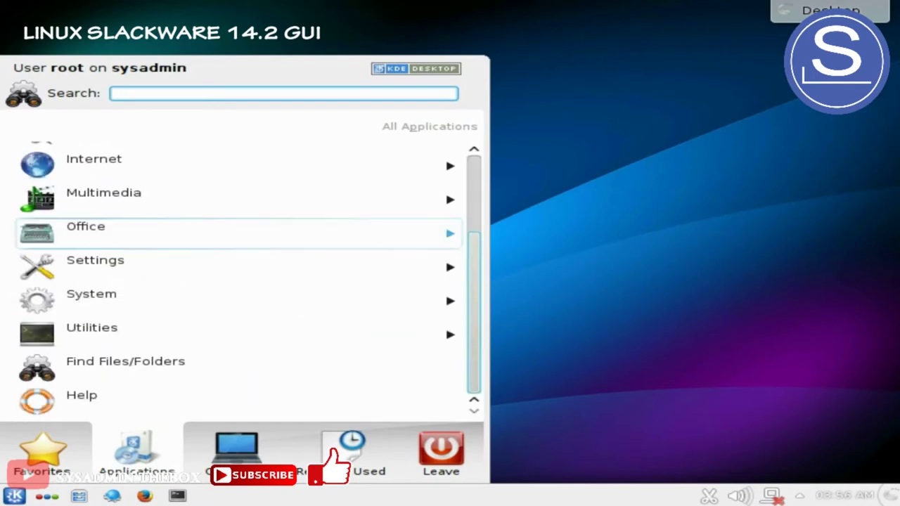
pyautogui.scroll(3, 239, 327)
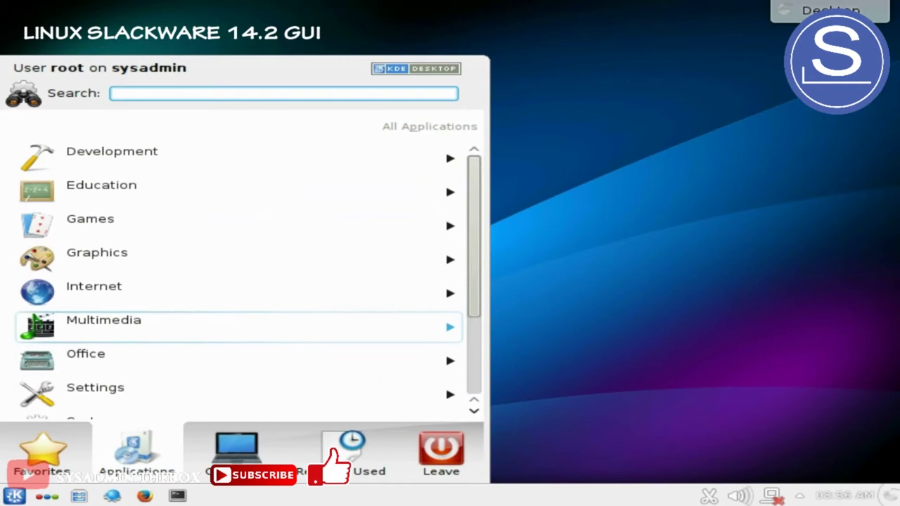
pyautogui.scroll(-3, 239, 327)
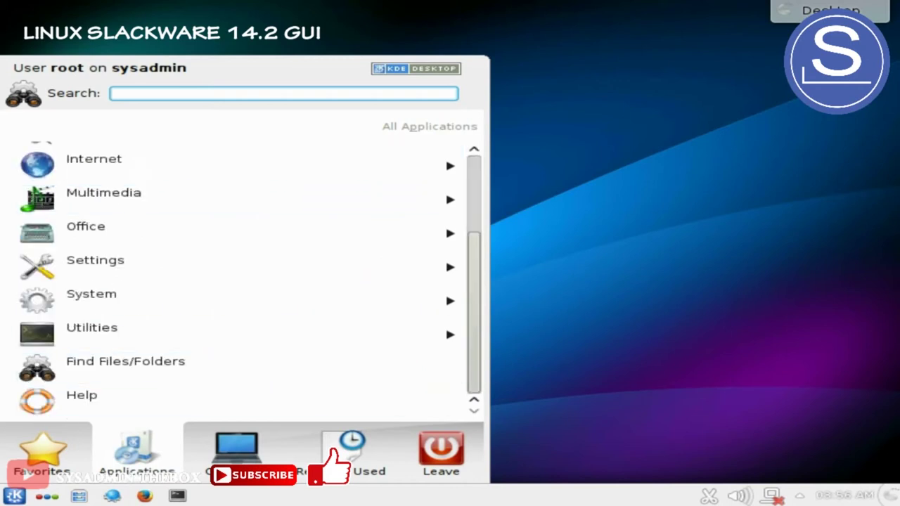
pyautogui.click(236, 453)
pyautogui.click(352, 453)
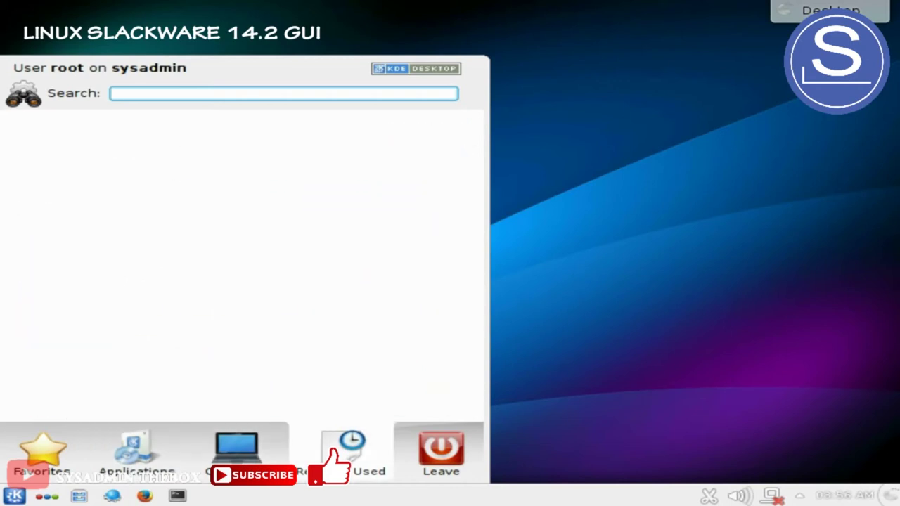
pyautogui.click(236, 454)
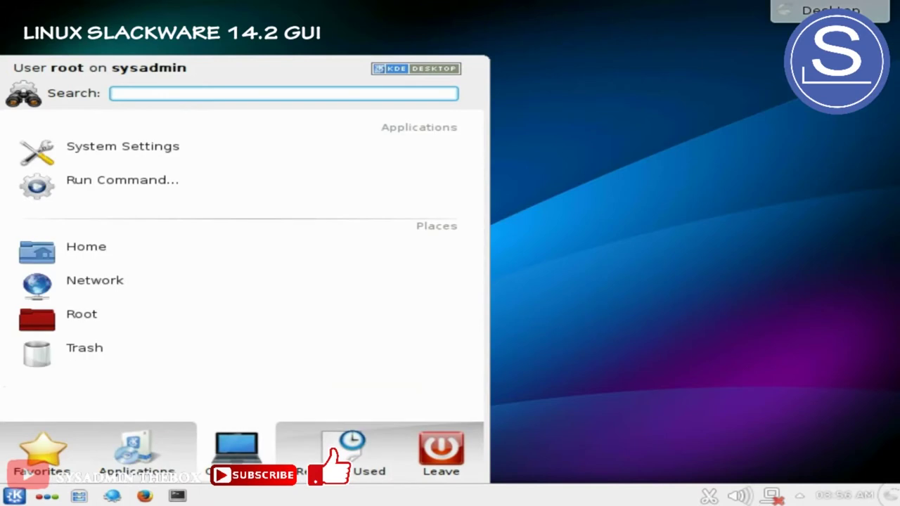
pyautogui.click(136, 454)
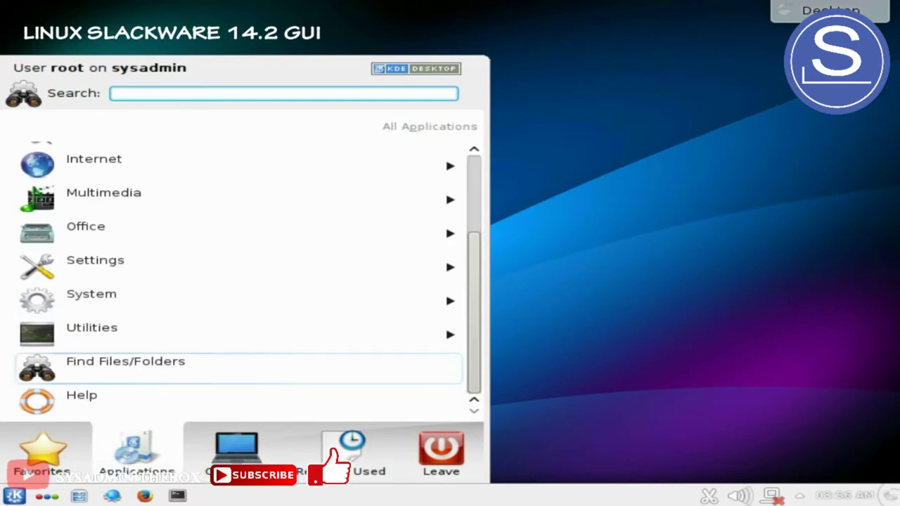
pyautogui.click(239, 335)
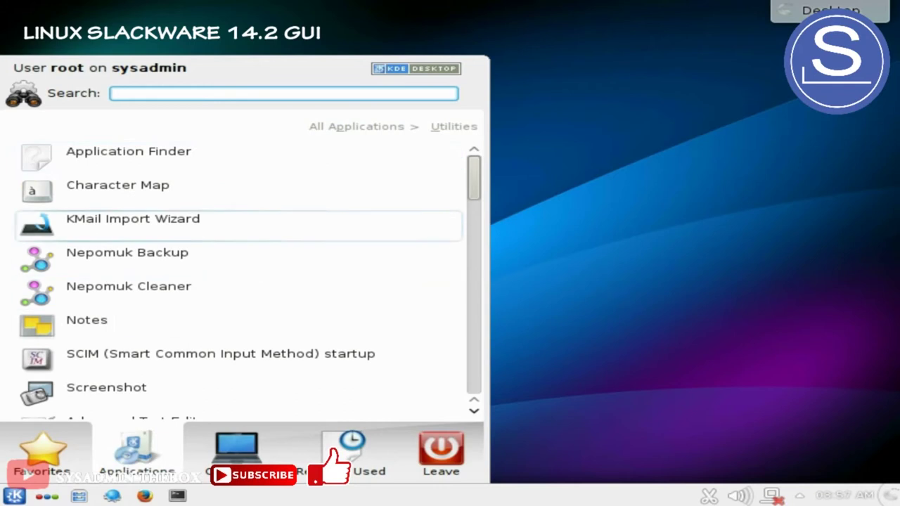
pyautogui.scroll(-5, 239, 281)
pyautogui.scroll(-5, 239, 274)
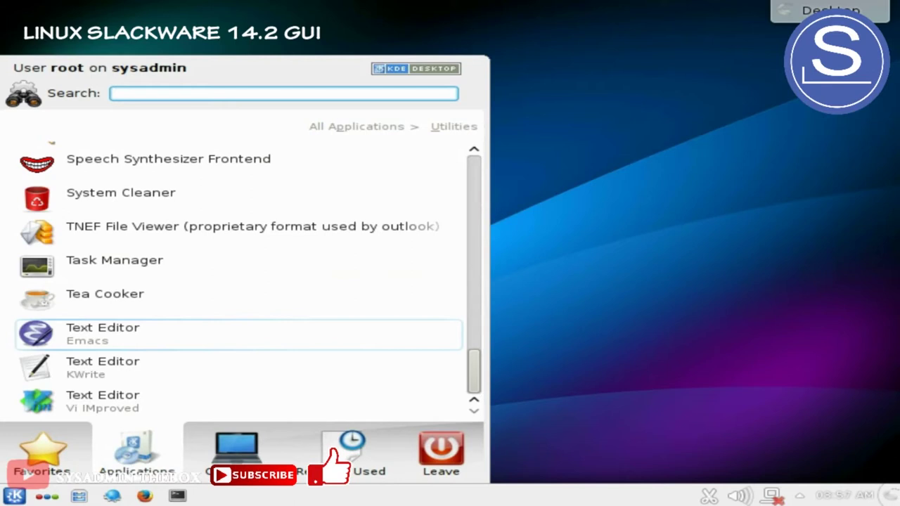
pyautogui.scroll(12, 239, 282)
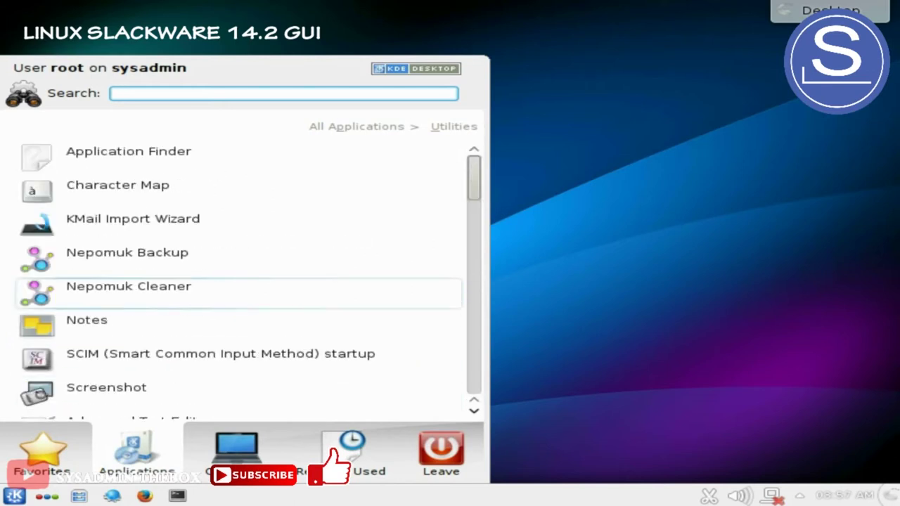
pyautogui.scroll(-12, 240, 281)
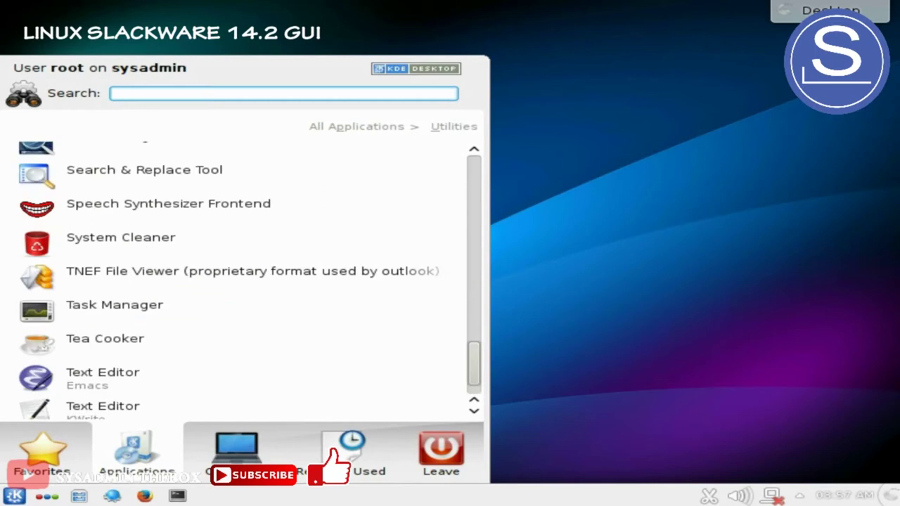
pyautogui.scroll(12, 239, 268)
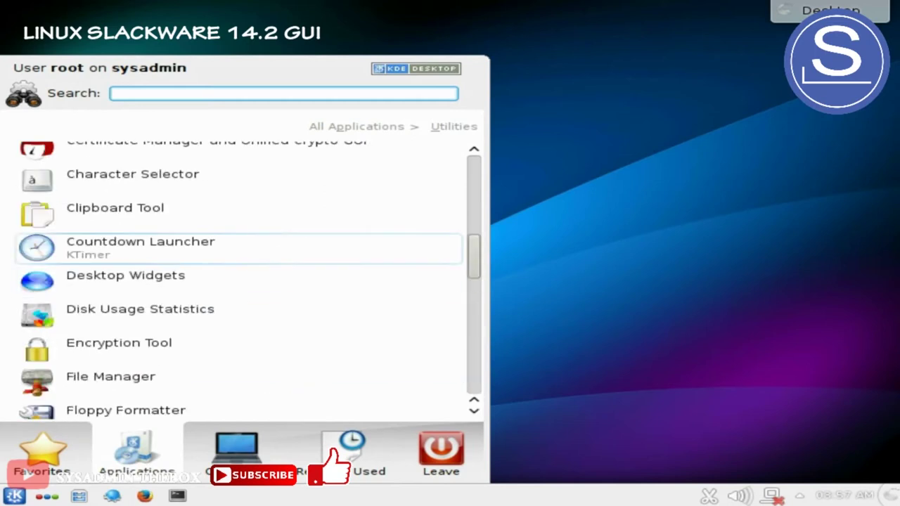
pyautogui.scroll(-1, 239, 281)
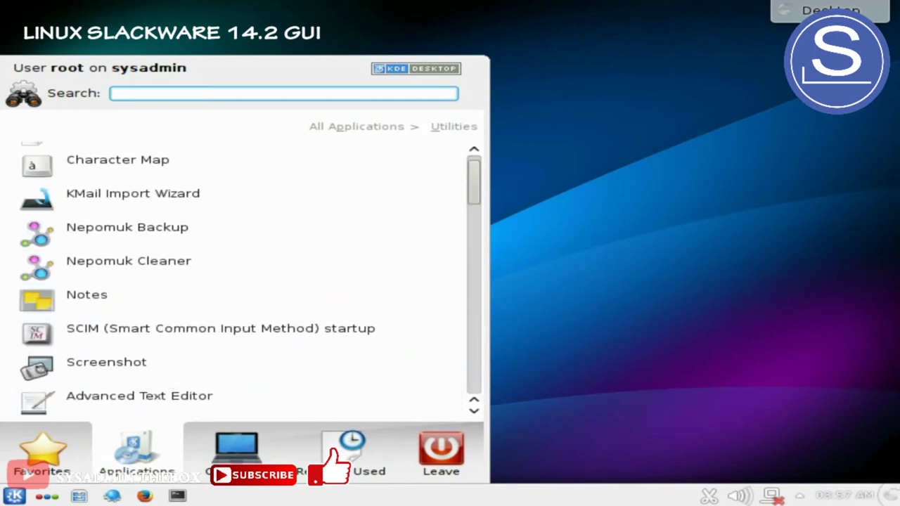
pyautogui.click(43, 454)
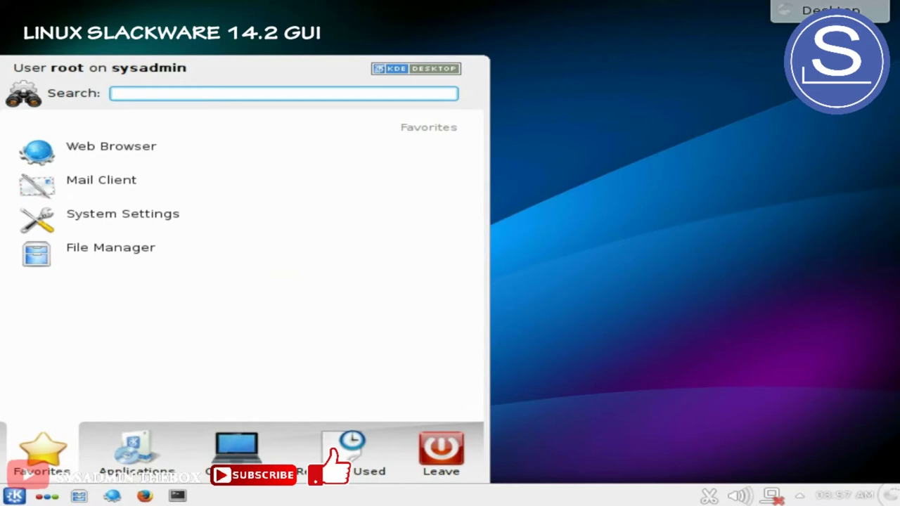
pyautogui.click(137, 454)
pyautogui.click(237, 454)
pyautogui.click(137, 454)
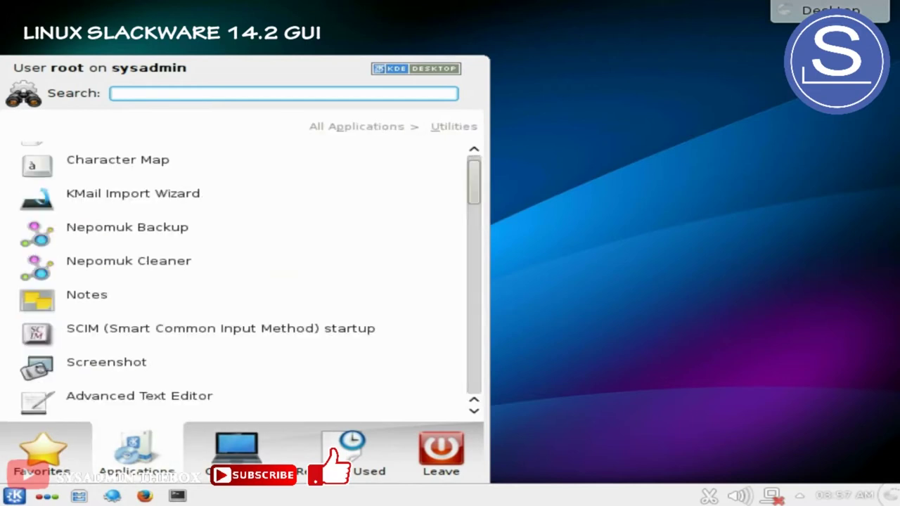
pyautogui.scroll(1, 239, 195)
pyautogui.click(357, 127)
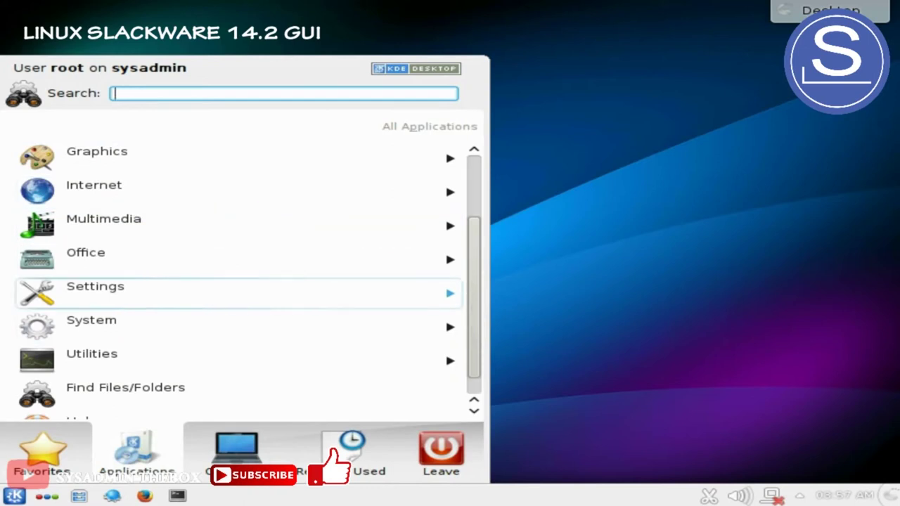
pyautogui.click(95, 292)
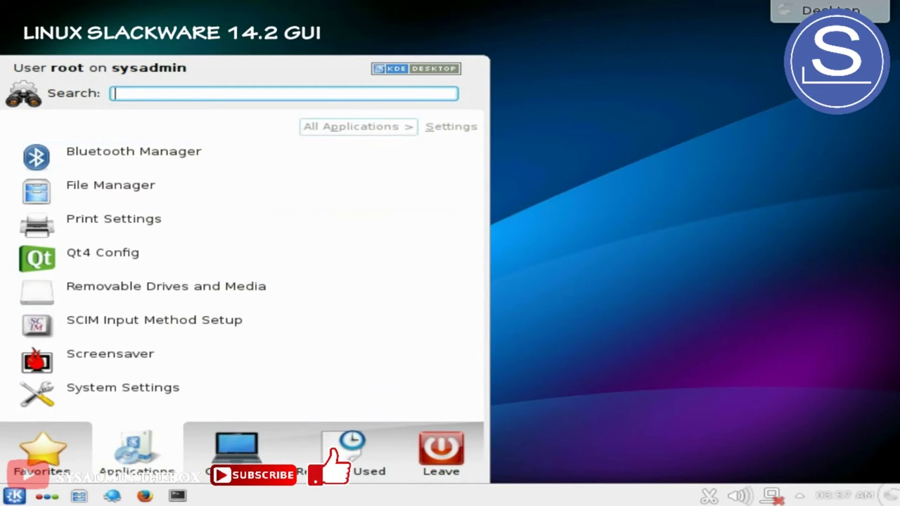
pyautogui.click(358, 126)
pyautogui.scroll(3, 95, 185)
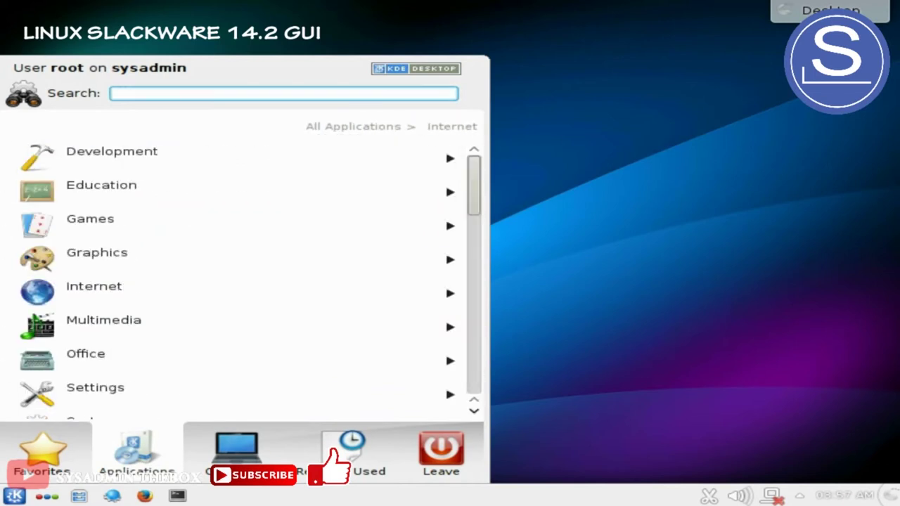
pyautogui.scroll(-2, 105, 226)
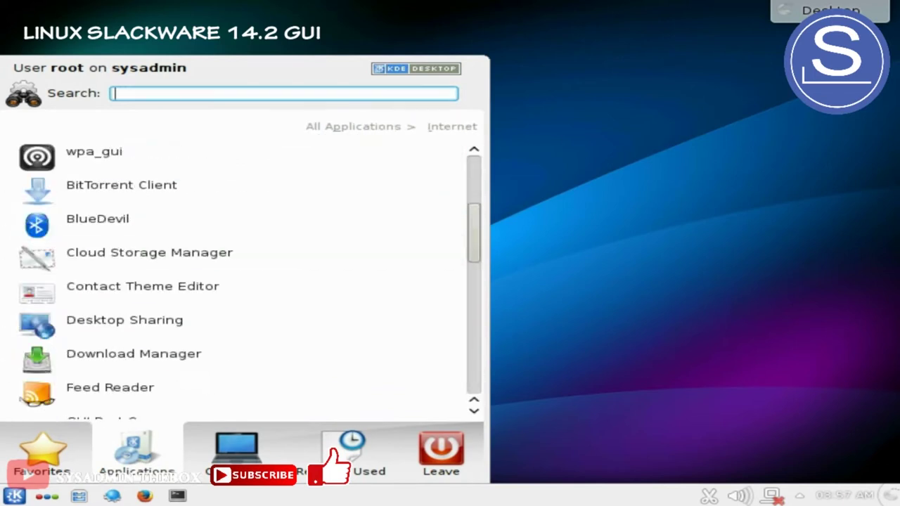
pyautogui.scroll(-5, 105, 331)
pyautogui.scroll(8, 106, 331)
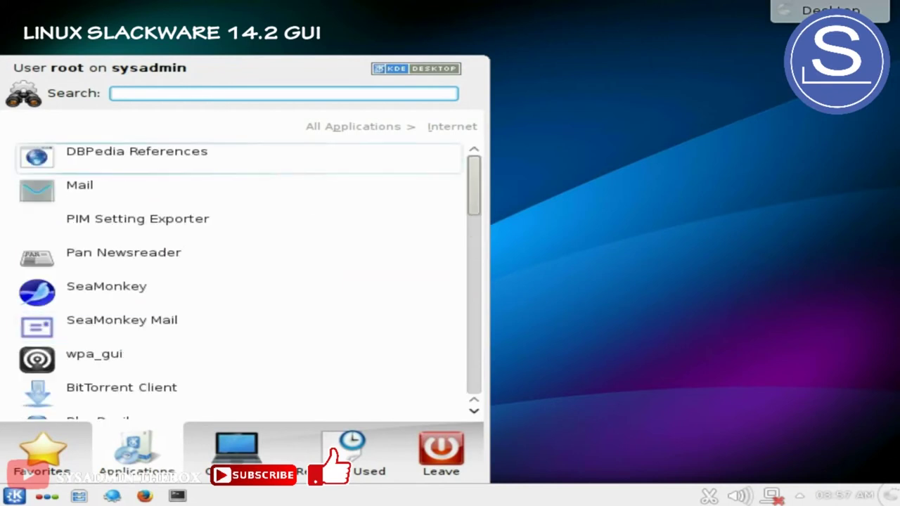
pyautogui.press('Left')
pyautogui.press('Down')
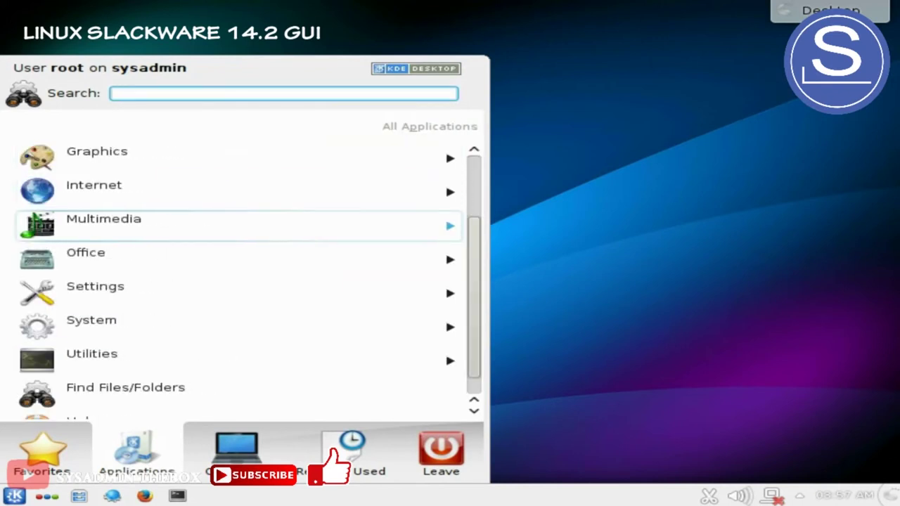
pyautogui.press('Down')
pyautogui.press('Down')
pyautogui.press('Down')
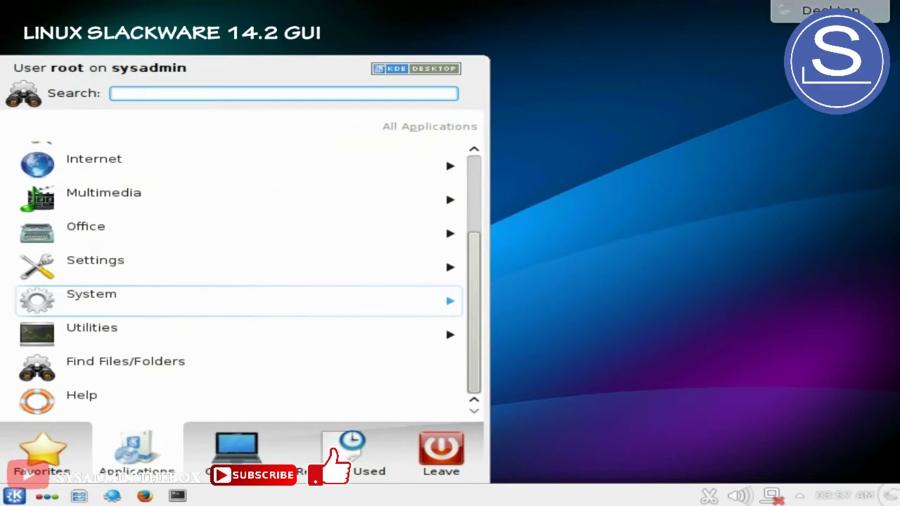
pyautogui.press('Up')
pyautogui.press('Right')
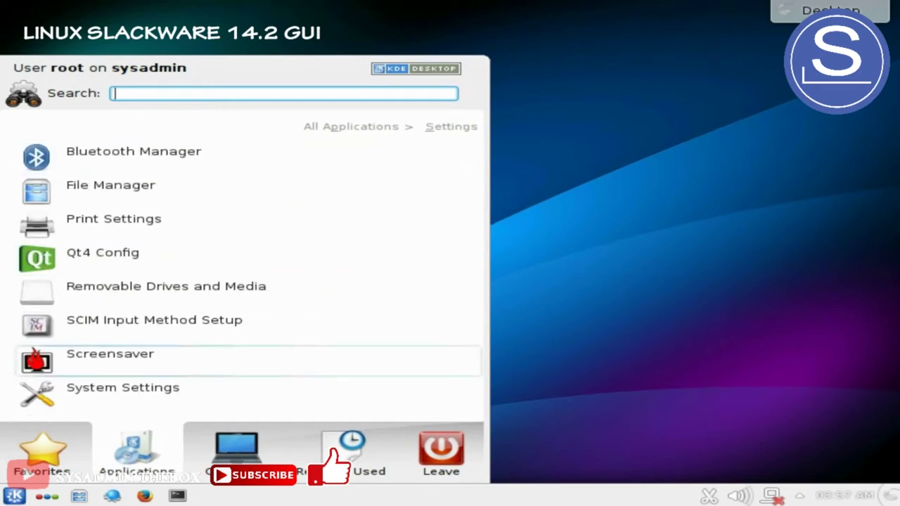
pyautogui.press('Up')
pyautogui.press('Up')
pyautogui.press('Left')
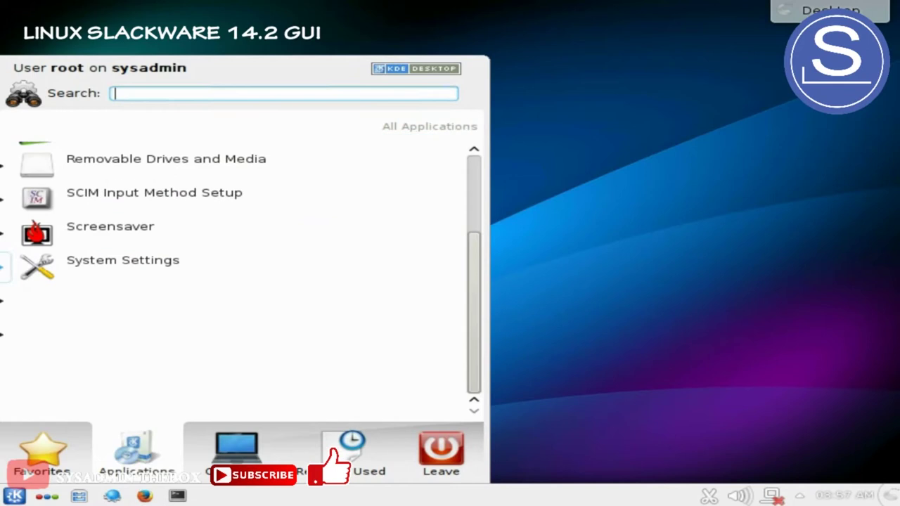
pyautogui.press('Up')
pyautogui.press('Up')
pyautogui.press('Up')
pyautogui.press('Up')
pyautogui.press('Up')
pyautogui.press('Up')
pyautogui.press('Up')
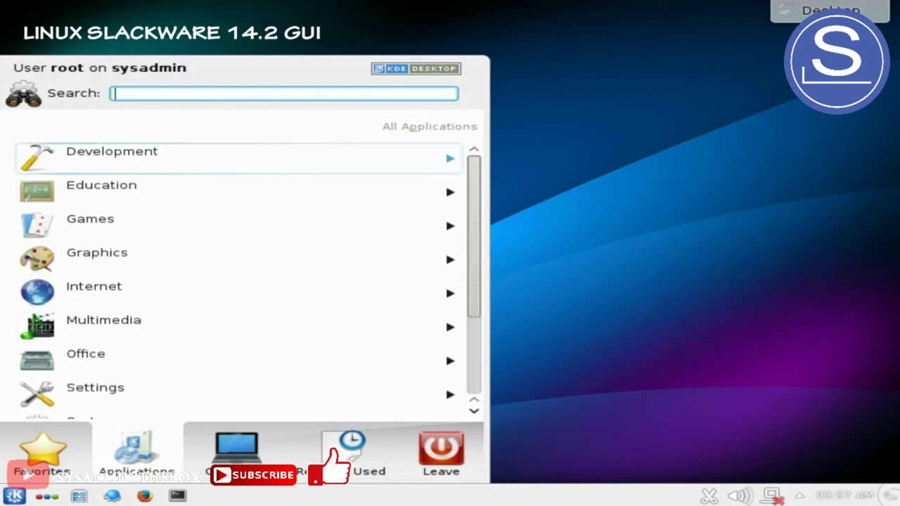
pyautogui.press('Right')
pyautogui.press('Down')
pyautogui.press('Down')
pyautogui.press('Down')
pyautogui.press('Down')
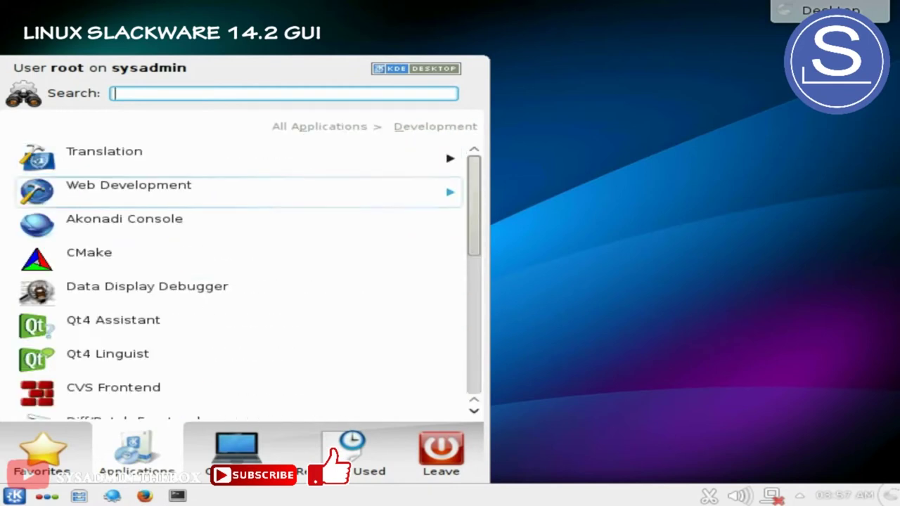
pyautogui.press('Down')
pyautogui.press('Down')
pyautogui.press('Down')
pyautogui.press('Down')
pyautogui.press('Down')
pyautogui.press('Down')
pyautogui.press('Down')
pyautogui.press('Down')
pyautogui.press('Down')
pyautogui.press('Down')
pyautogui.press('Down')
pyautogui.press('Down')
pyautogui.press('Down')
pyautogui.press('Down')
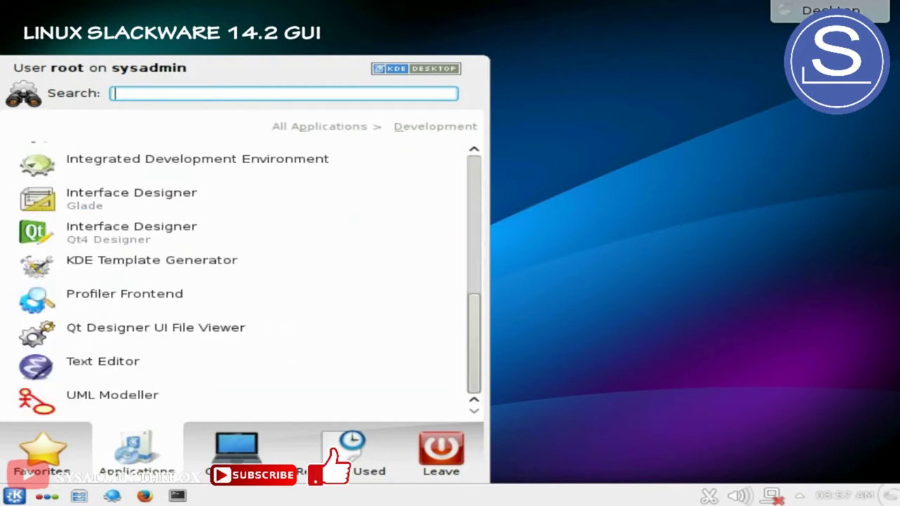
pyautogui.press('Up')
pyautogui.press('Up')
pyautogui.press('Up')
pyautogui.press('Up')
pyautogui.press('Up')
pyautogui.press('Up')
pyautogui.press('Up')
pyautogui.press('Up')
pyautogui.press('Up')
pyautogui.press('Up')
pyautogui.press('Up')
pyautogui.press('Up')
pyautogui.press('Up')
pyautogui.press('Up')
pyautogui.press('Up')
pyautogui.press('Up')
pyautogui.press('Up')
pyautogui.press('Up')
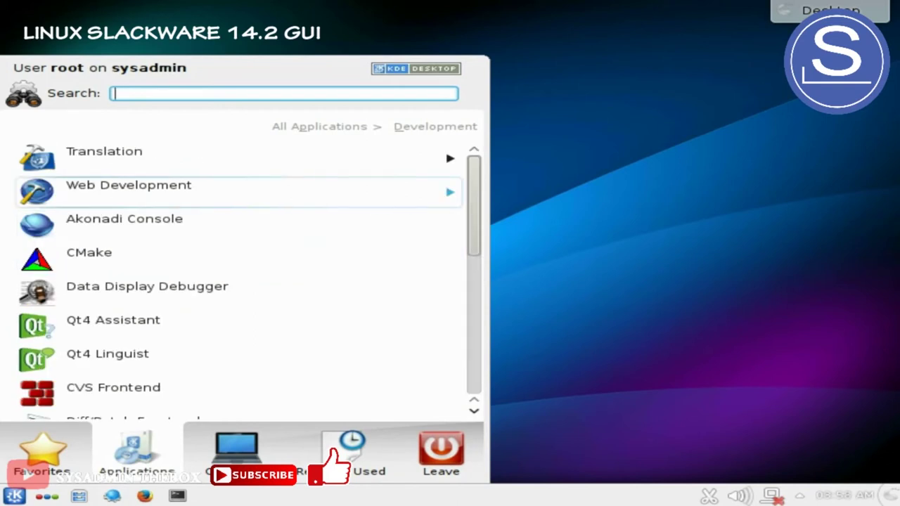
pyautogui.press('Escape')
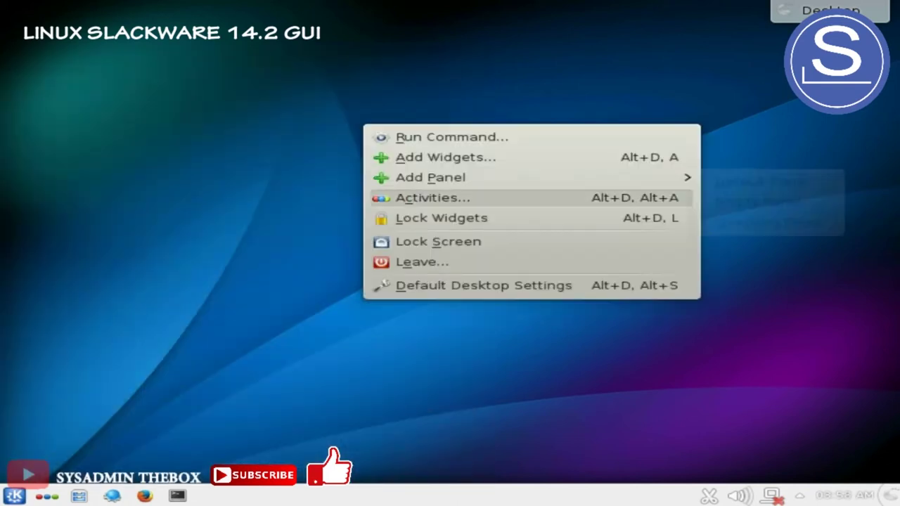
# Dismiss the desktop menu, open and close Konsole, then show Kickoff's Leave options
pyautogui.click(422, 262)
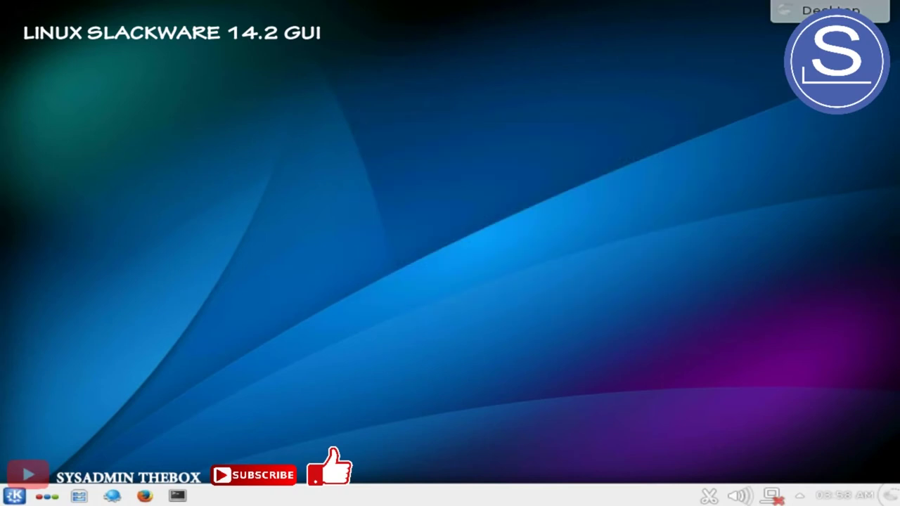
pyautogui.click(177, 495)
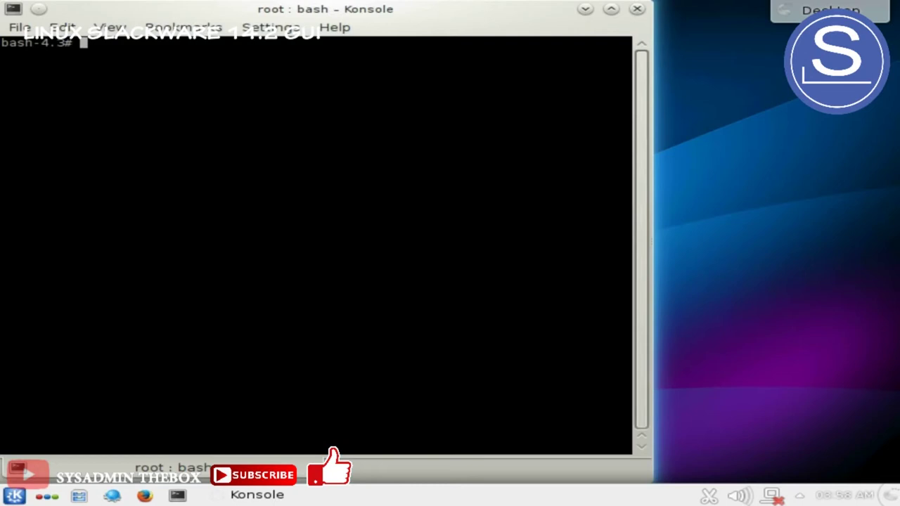
pyautogui.click(638, 8)
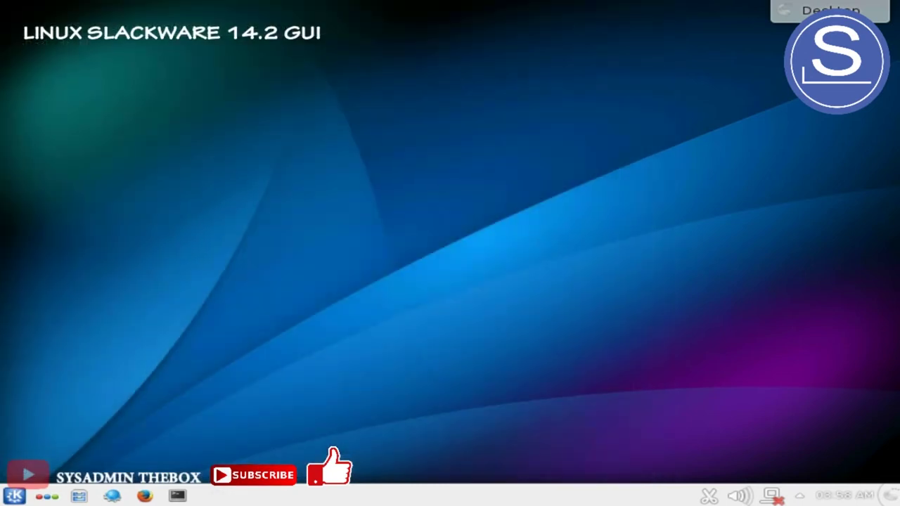
pyautogui.click(14, 496)
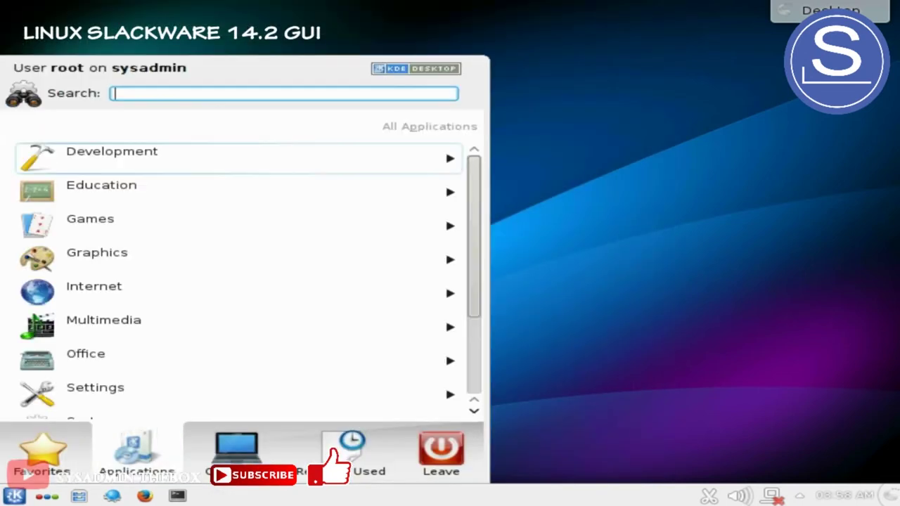
pyautogui.moveTo(237, 451)
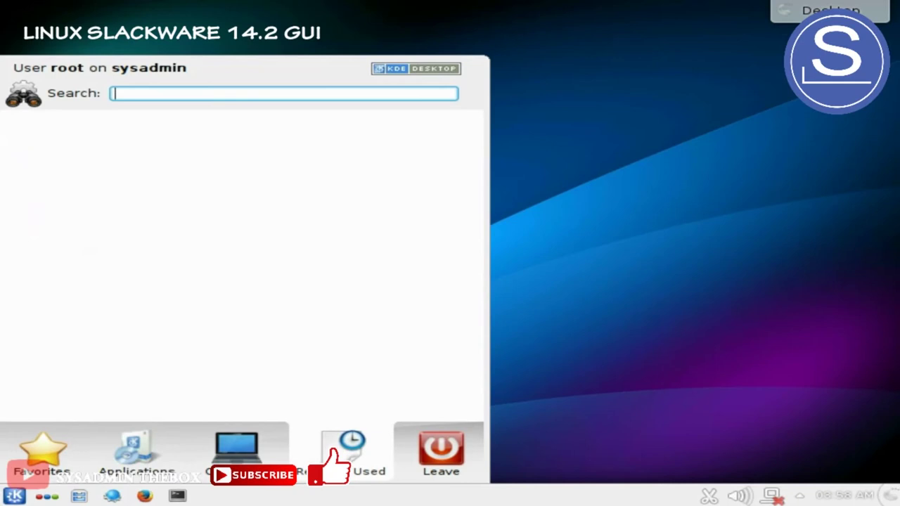
pyautogui.moveTo(441, 454)
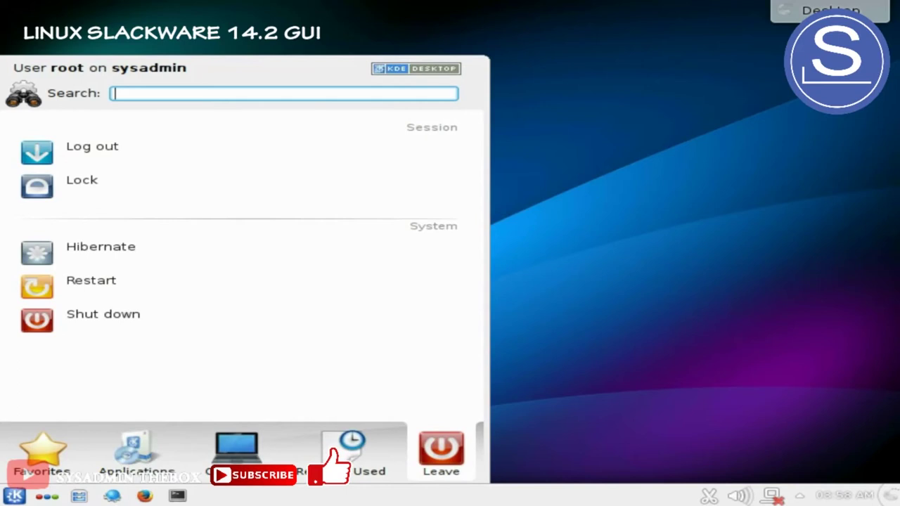
# Reopen the launcher with Alt+F1, choose Log out and confirm ending the KDE session
pyautogui.press('Escape')
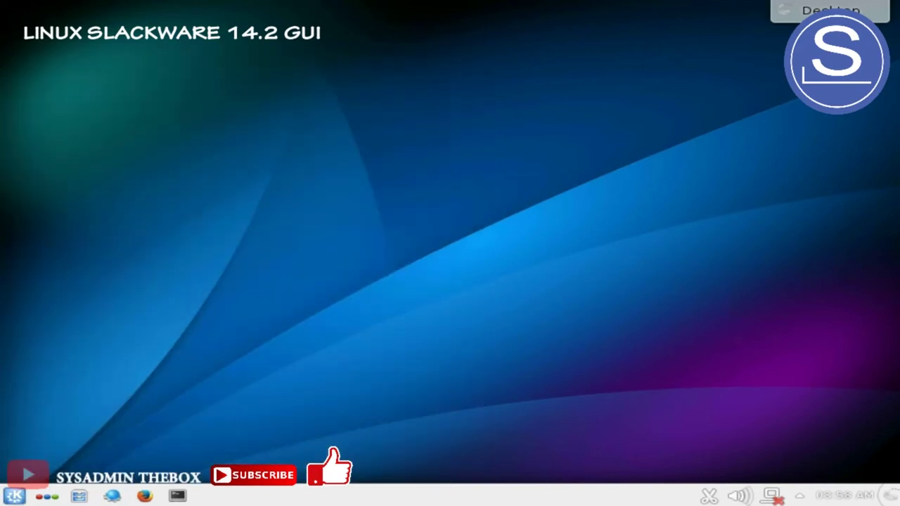
pyautogui.hotkey('alt', 'F1')
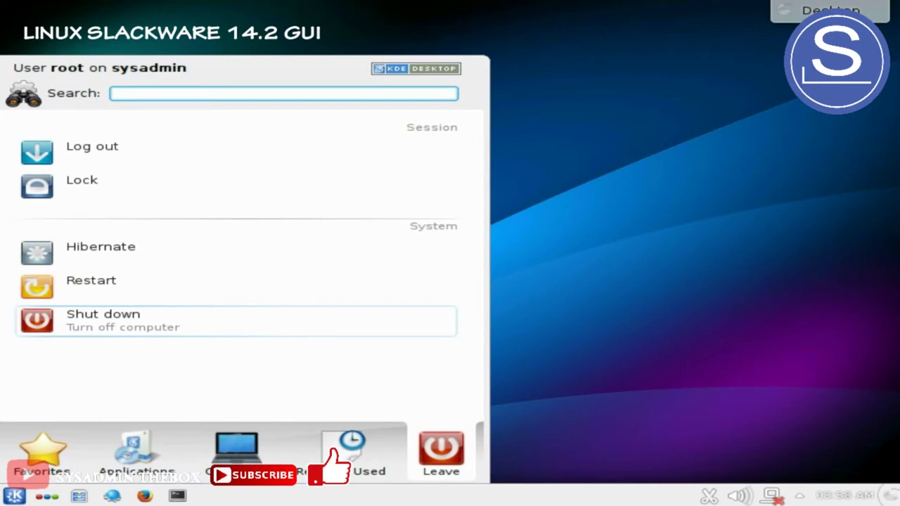
pyautogui.press('Return')
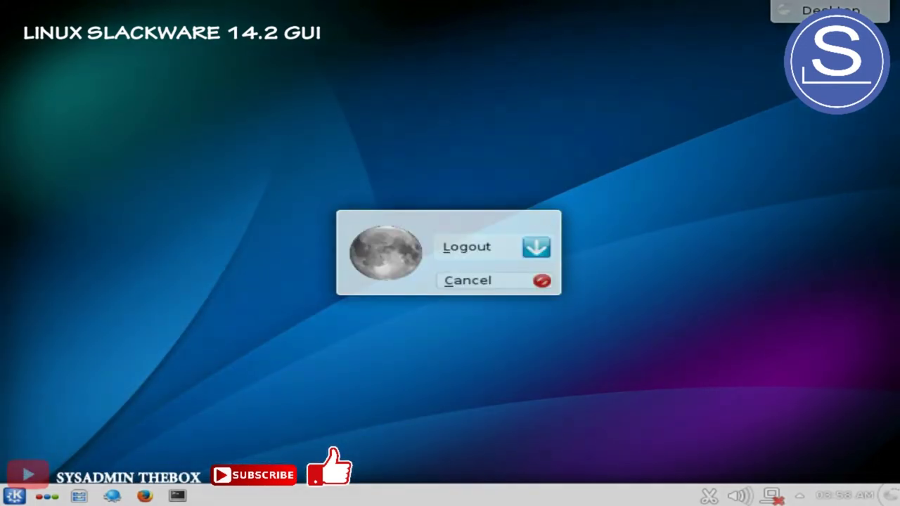
pyautogui.press('Return')
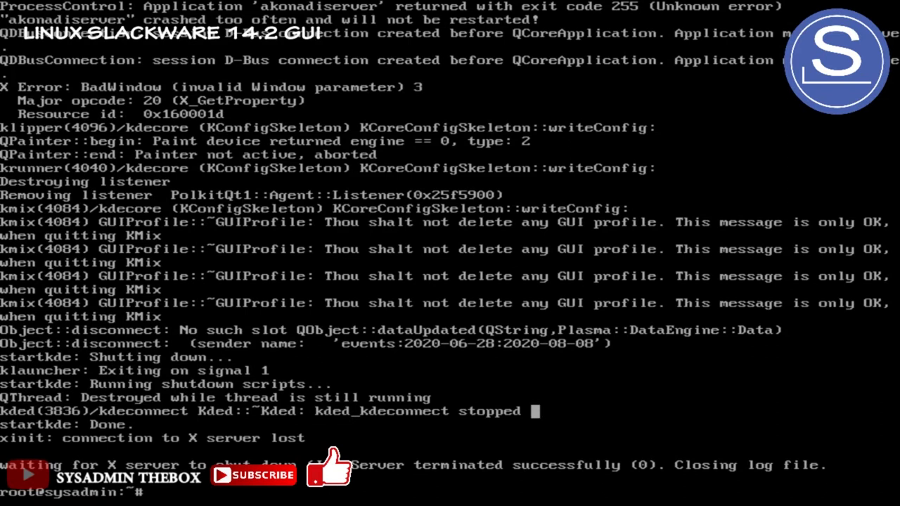
# Edit the recalled xfce command into 'slackpkg install fluxbox' and run it; no packages match
pyautogui.write('startx')
pyautogui.press('Up')
pyautogui.press('Down')
pyautogui.press('Up')
pyautogui.press('Up')
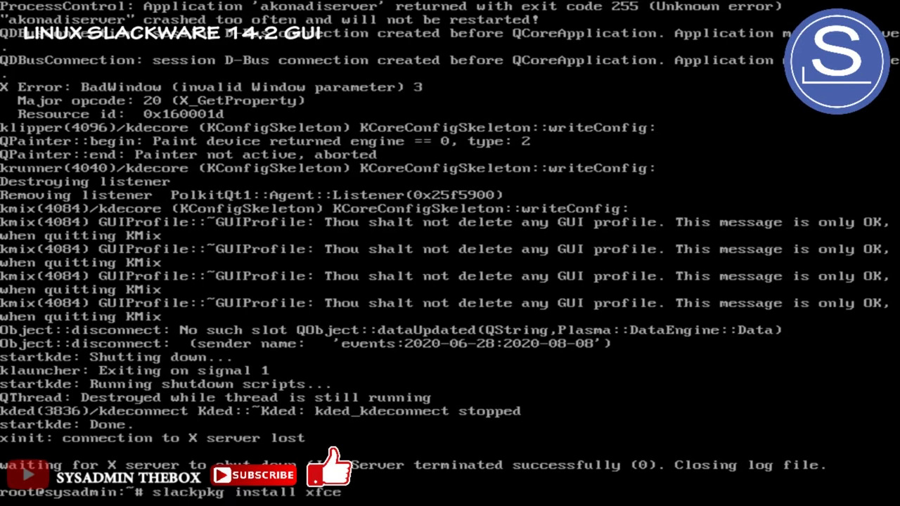
pyautogui.press('BackSpace')
pyautogui.press('BackSpace')
pyautogui.press('BackSpace')
pyautogui.press('BackSpace')
pyautogui.write('fluxbox')
pyautogui.press('Return')
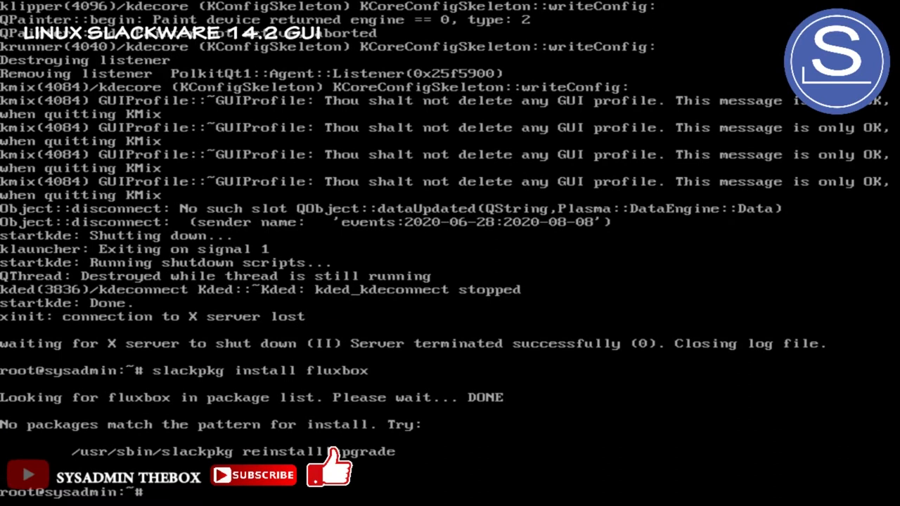
# Clear the prompt and run xwmconfig to bring up the window manager chooser
pyautogui.press('Up')
pyautogui.press('BackSpace')
pyautogui.press('BackSpace')
pyautogui.press('BackSpace')
pyautogui.press('BackSpace')
pyautogui.press('BackSpace')
pyautogui.press('BackSpace')
pyautogui.press('BackSpace')
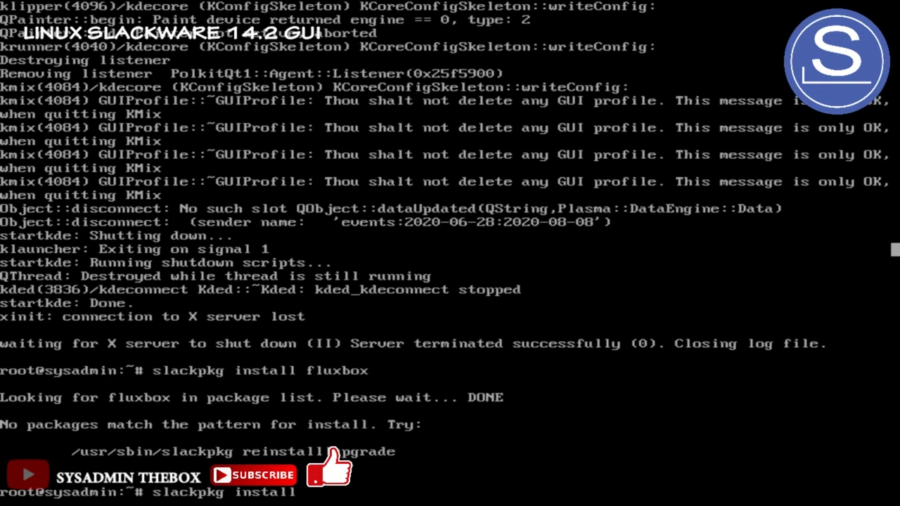
pyautogui.write('\\\\')
pyautogui.press('BackSpace')
pyautogui.press('BackSpace')
pyautogui.press('BackSpace')
pyautogui.press('BackSpace')
pyautogui.press('BackSpace')
pyautogui.press('BackSpace')
pyautogui.press('BackSpace')
pyautogui.press('BackSpace')
pyautogui.press('BackSpace')
pyautogui.press('BackSpace')
pyautogui.press('BackSpace')
pyautogui.press('BackSpace')
pyautogui.press('BackSpace')
pyautogui.press('BackSpace')
pyautogui.press('BackSpace')
pyautogui.press('BackSpace')
pyautogui.press('BackSpace')
pyautogui.press('BackSpace')
pyautogui.press('BackSpace')
pyautogui.press('BackSpace')
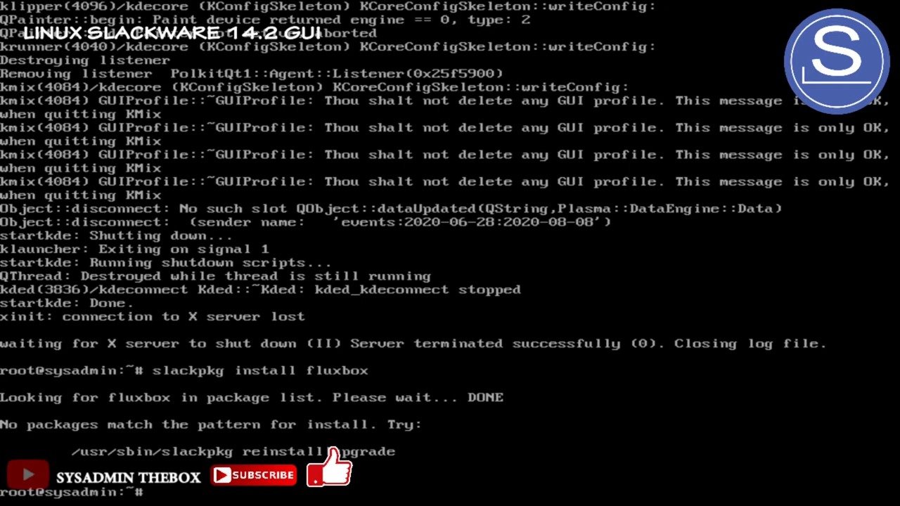
pyautogui.write('xwmconf')
pyautogui.press('Return')
# Select initrc.fluxbox as the default window manager and launch X with startx
pyautogui.press('Down')
pyautogui.press('Down')
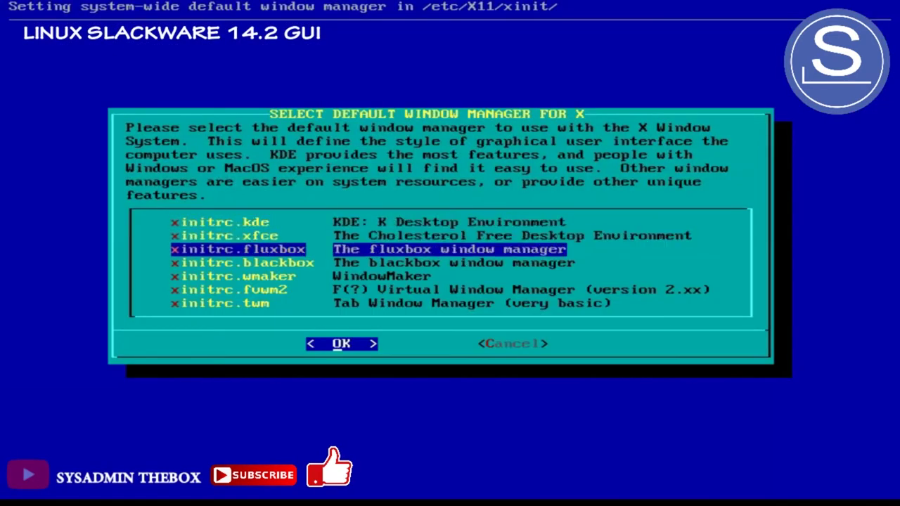
pyautogui.press('Return')
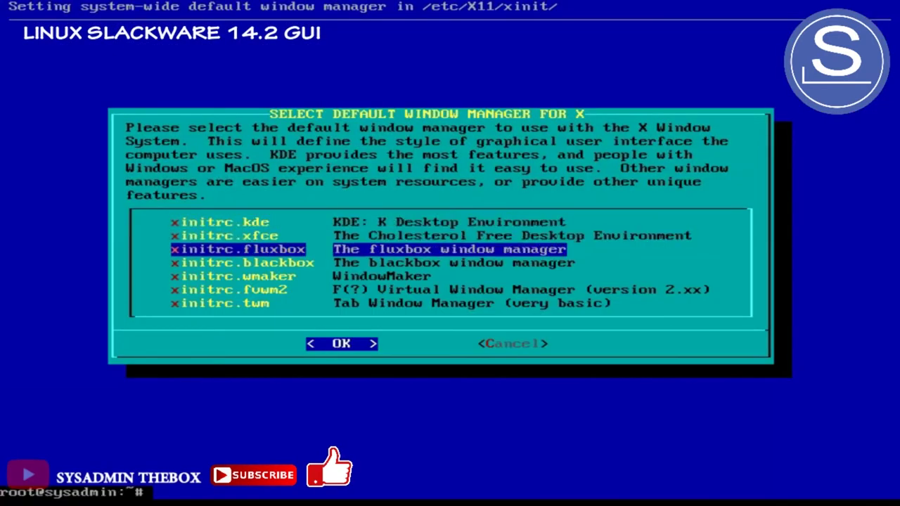
pyautogui.write('staartx')
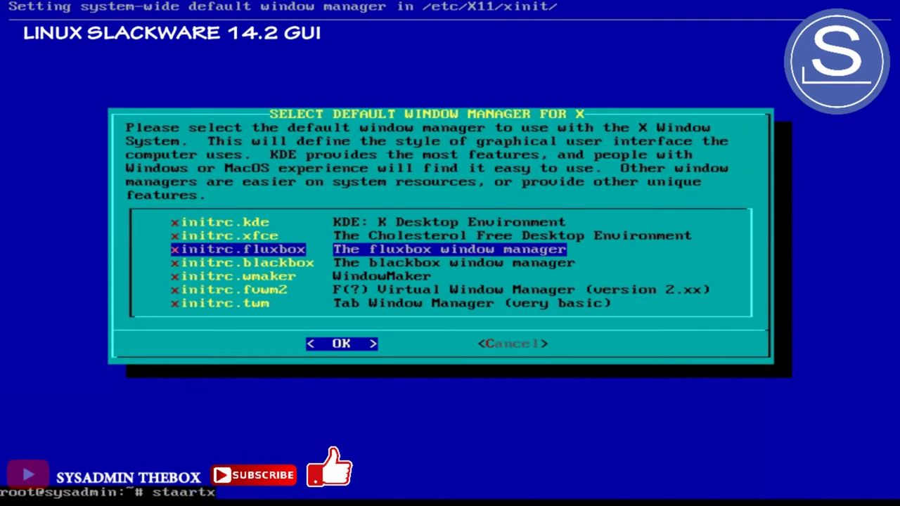
pyautogui.write('\\\\\\')
pyautogui.press('BackSpace')
pyautogui.press('BackSpace')
pyautogui.press('BackSpace')
pyautogui.press('BackSpace')
pyautogui.press('BackSpace')
pyautogui.press('BackSpace')
pyautogui.press('BackSpace')
pyautogui.press('BackSpace')
pyautogui.press('BackSpace')
pyautogui.press('BackSpace')
pyautogui.write('start')
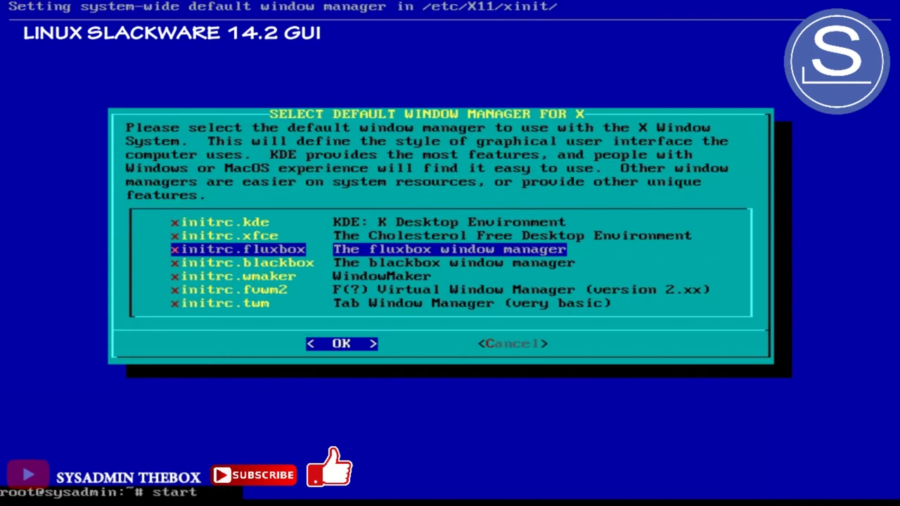
pyautogui.write('x')
pyautogui.press('Return')
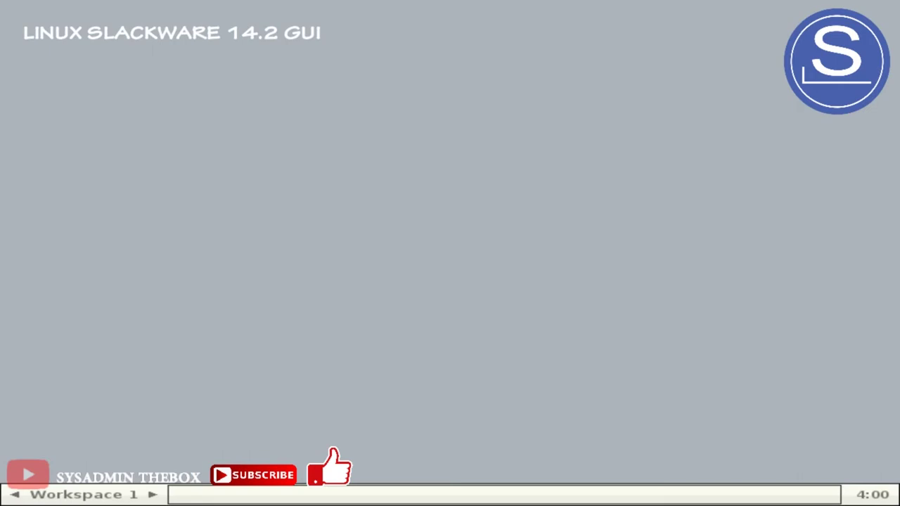
# Switch to Workspace 3, open the Fluxbox root menu and move it to the top-left
pyautogui.hotkey('ctrl', 'F4')
pyautogui.hotkey('ctrl', 'F3')
pyautogui.rightClick(452, 132)
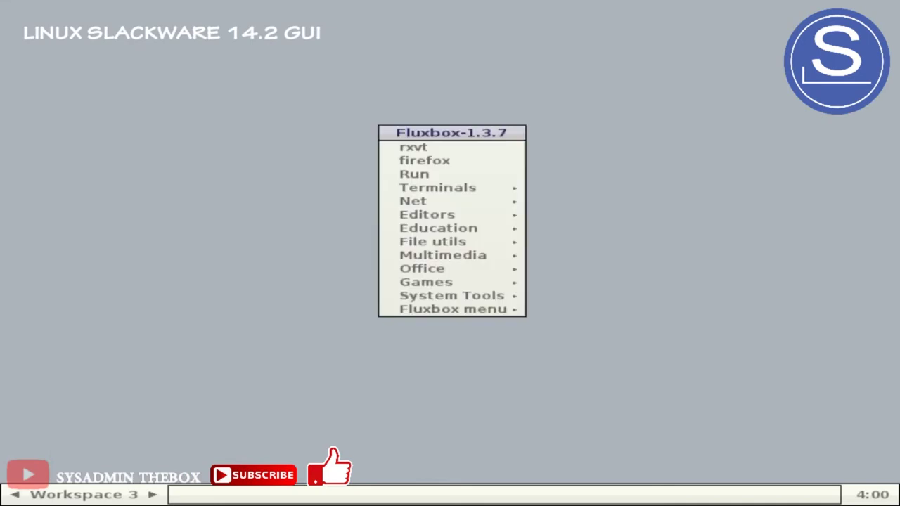
pyautogui.moveTo(453, 310)
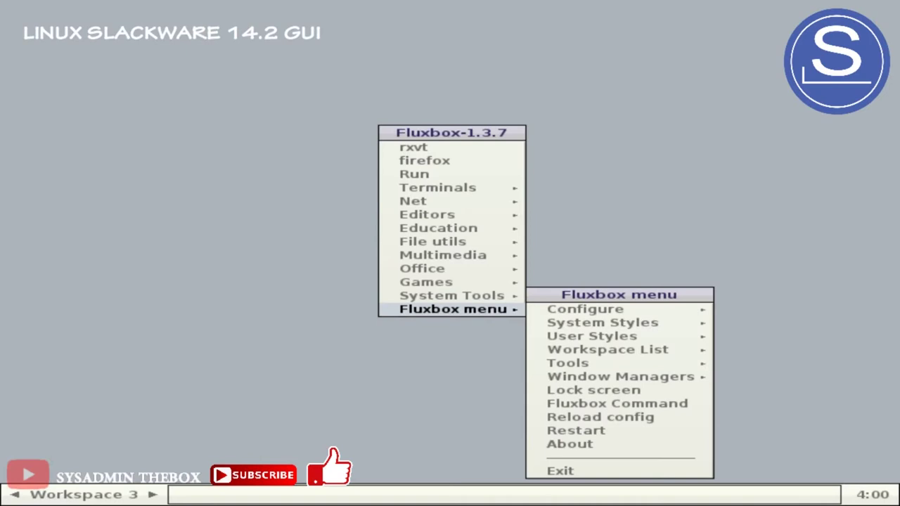
pyautogui.moveTo(452, 132); pyautogui.dragTo(173, 60)
# Browse the root menu's category submenus, then choose Exit from the Fluxbox menu
pyautogui.moveTo(159, 115)
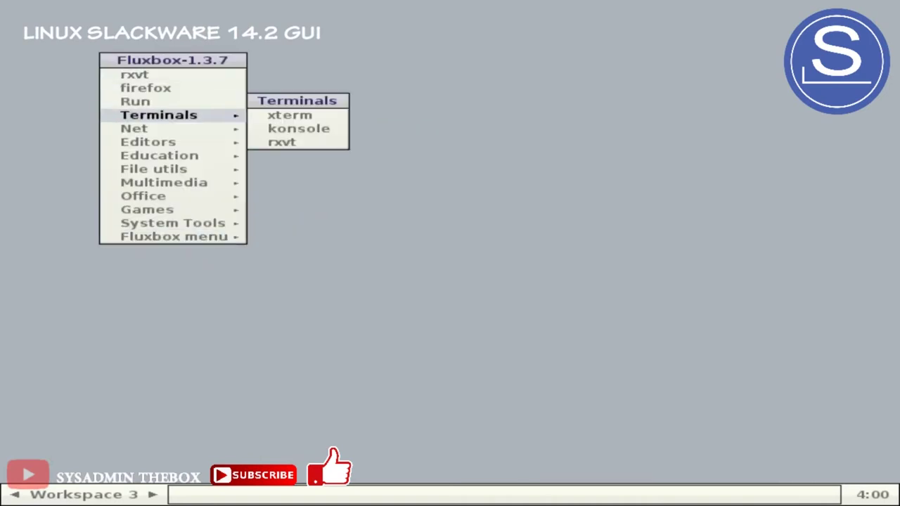
pyautogui.moveTo(133, 128)
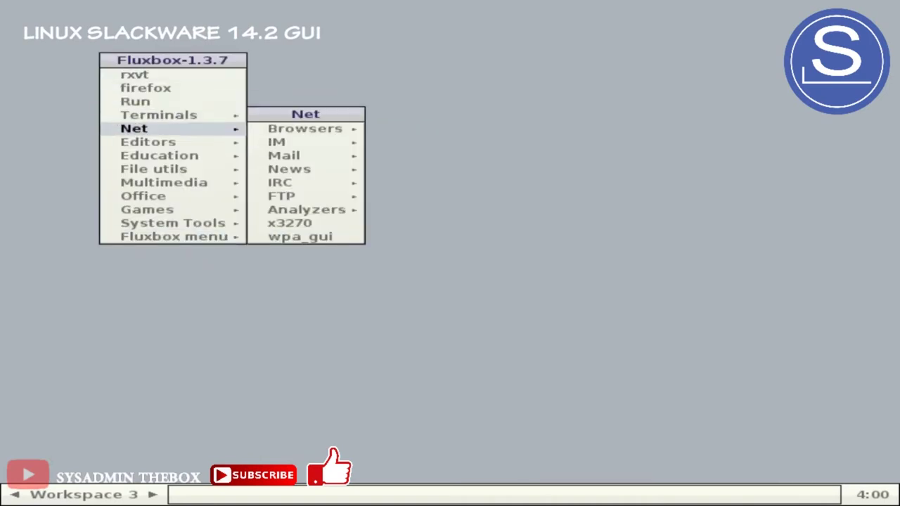
pyautogui.moveTo(159, 155)
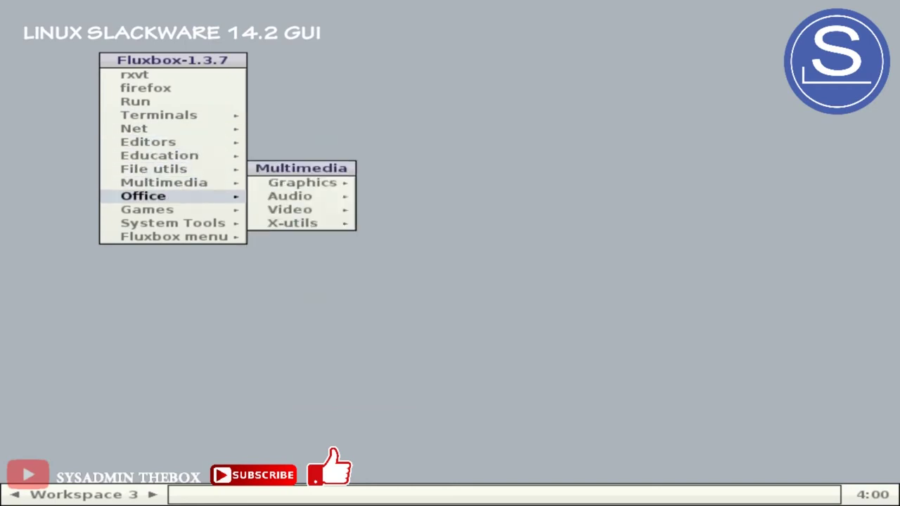
pyautogui.moveTo(147, 210)
pyautogui.moveTo(172, 223)
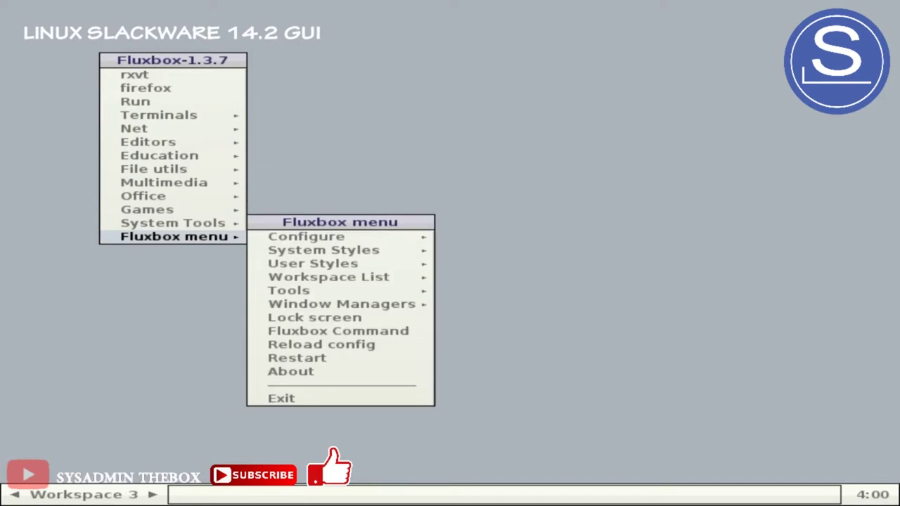
pyautogui.moveTo(306, 236)
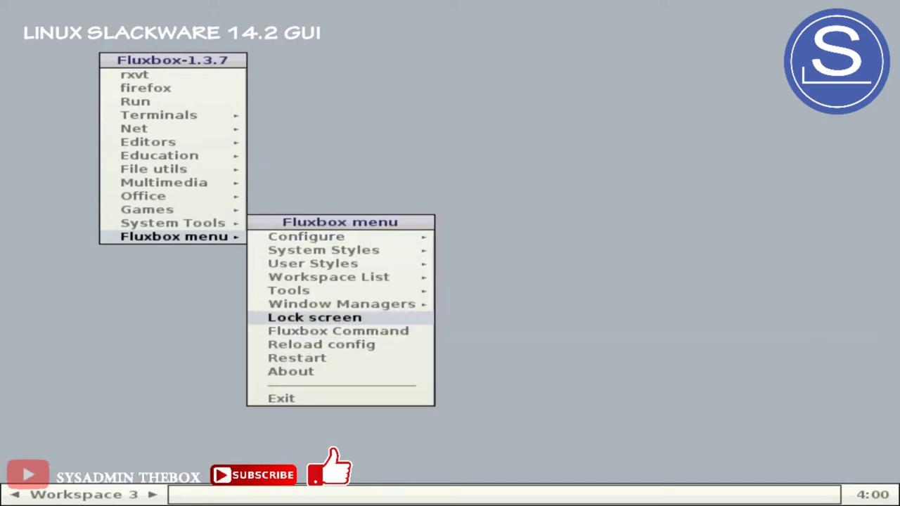
pyautogui.moveTo(341, 303)
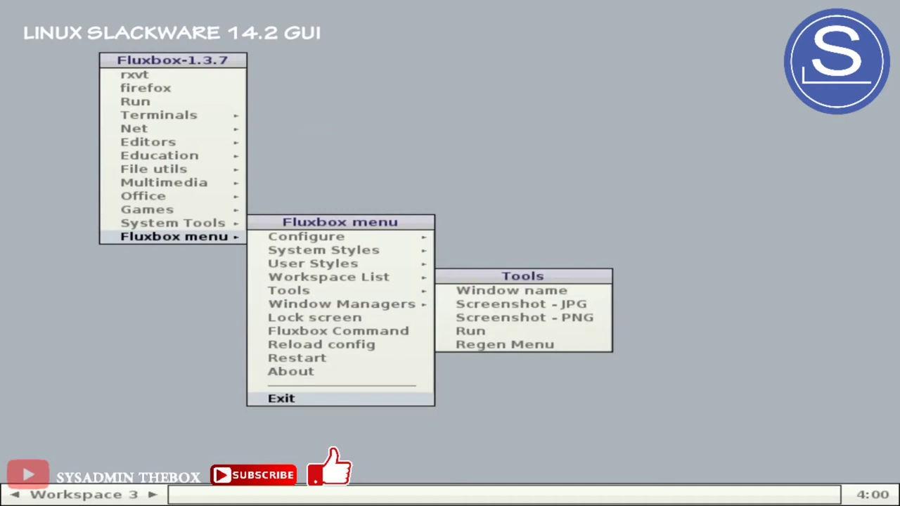
pyautogui.click(282, 399)
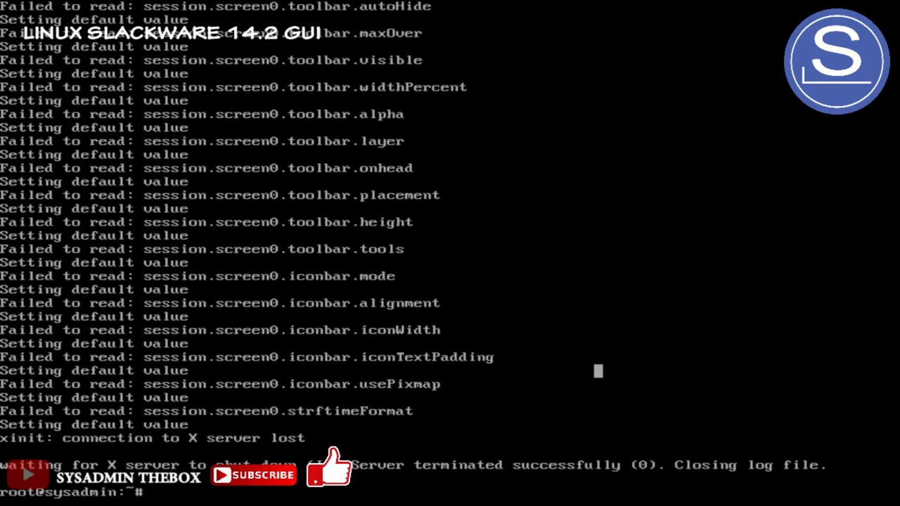
# Set xinitrc.blackbox as the default in xwmconfig, then run startx
pyautogui.write('xwmconfig')
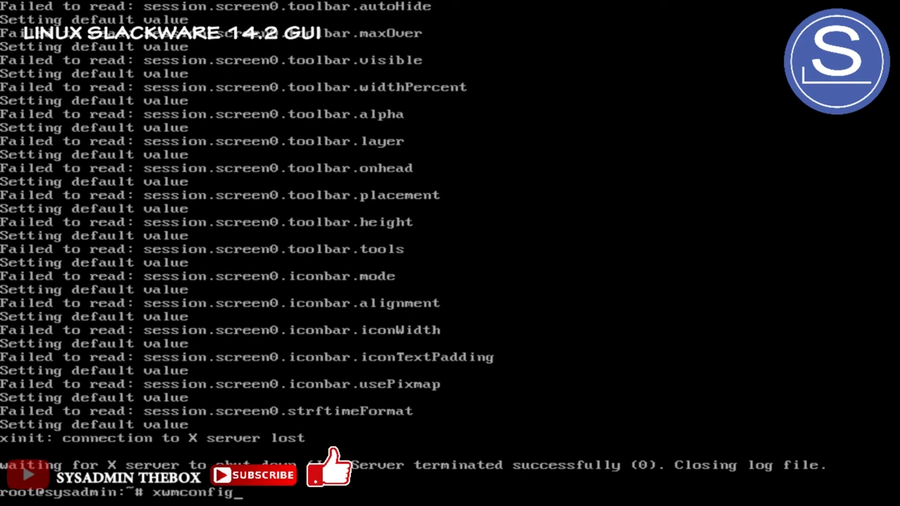
pyautogui.press('Return')
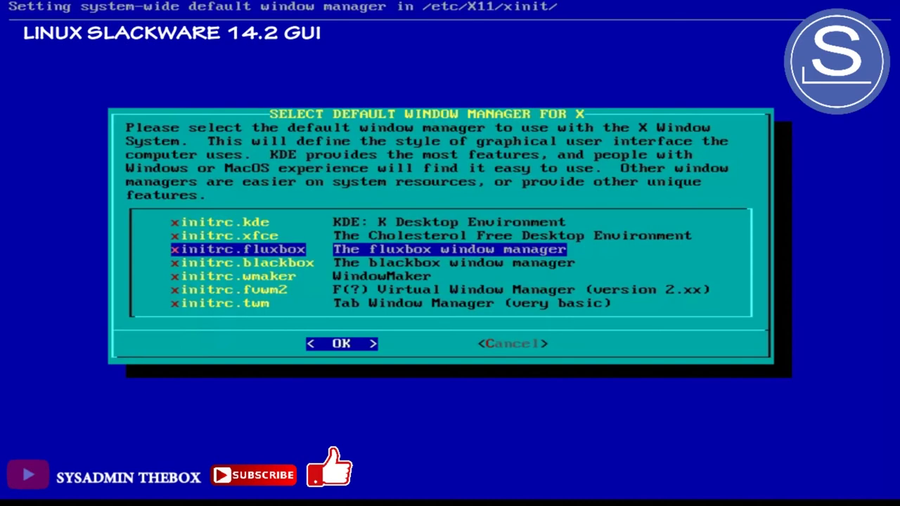
pyautogui.press('Down')
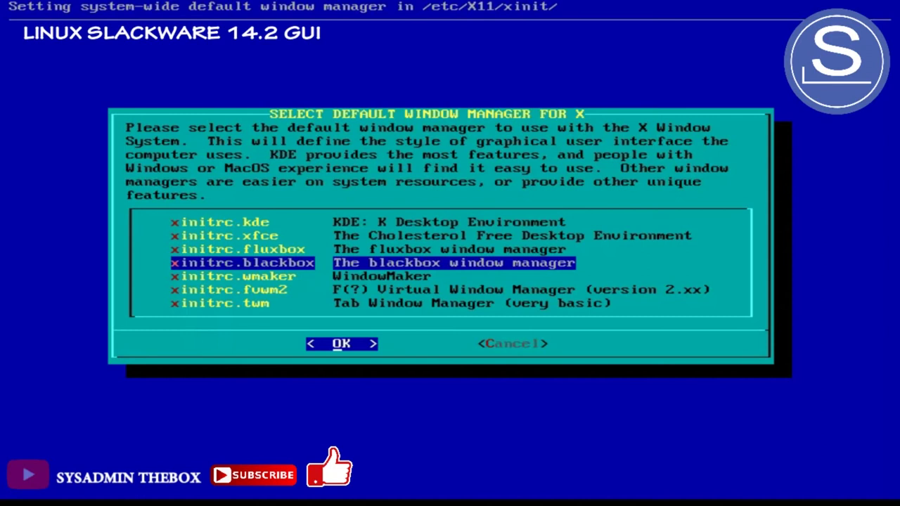
pyautogui.press('Return')
pyautogui.write('startx')
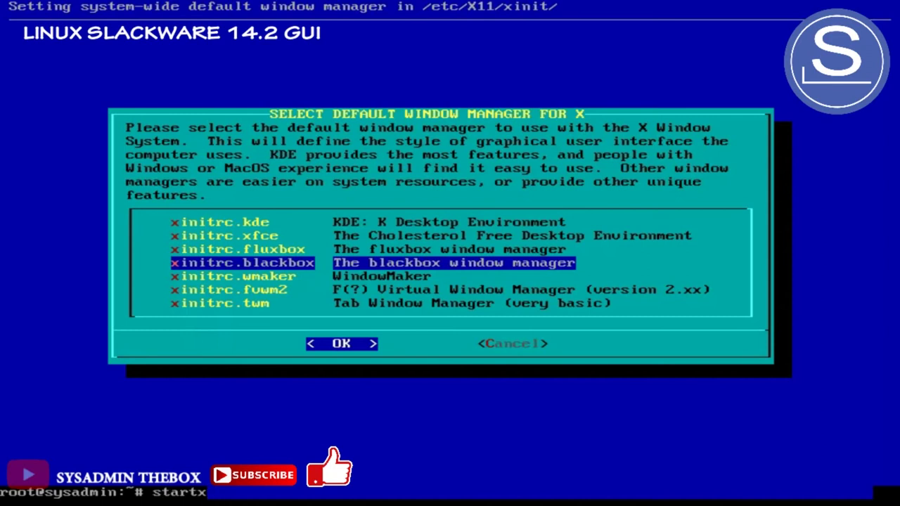
pyautogui.press('Return')
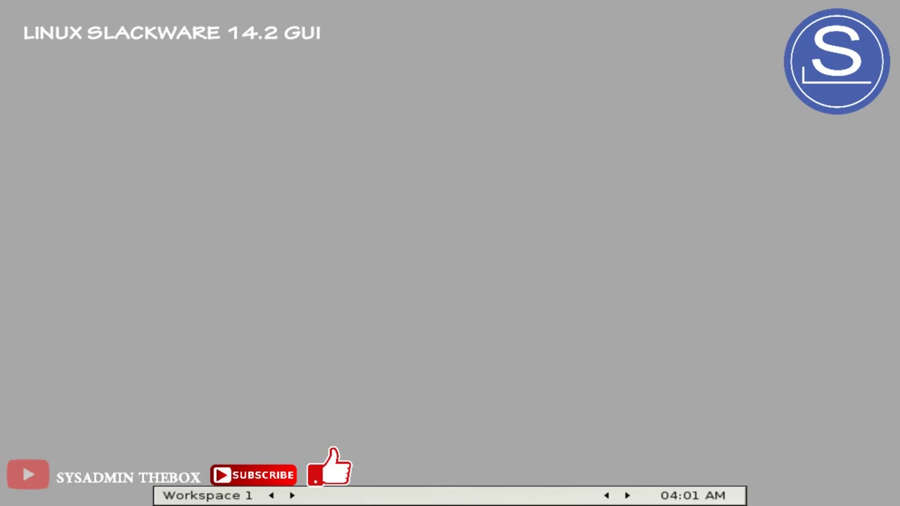
# Open the Blackbox root menu, browse its Others and Graphics submenus, then choose Exit
pyautogui.rightClick(211, 218)
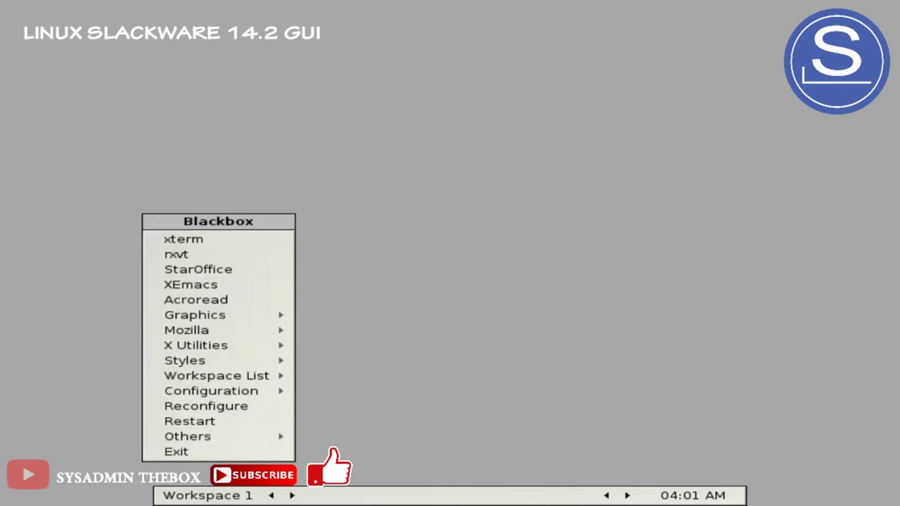
pyautogui.click(171, 237)
pyautogui.rightClick(306, 92)
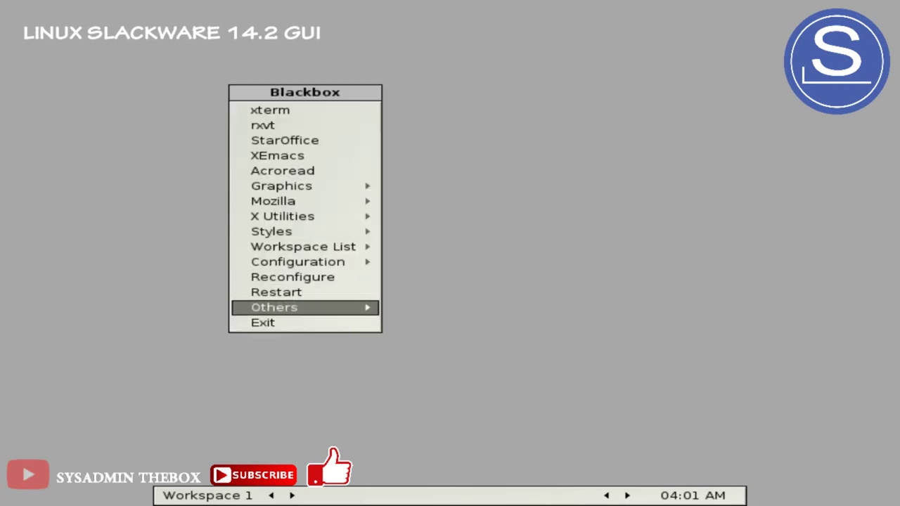
pyautogui.moveTo(281, 186)
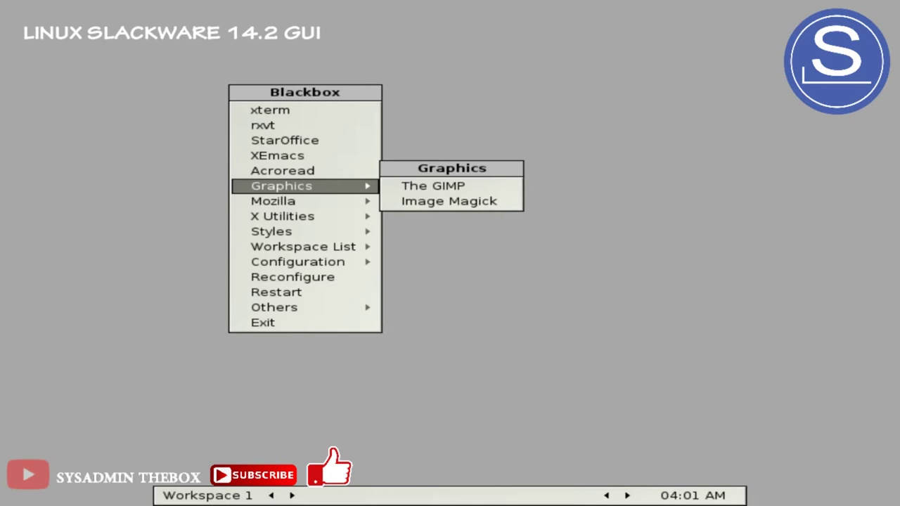
pyautogui.click(262, 322)
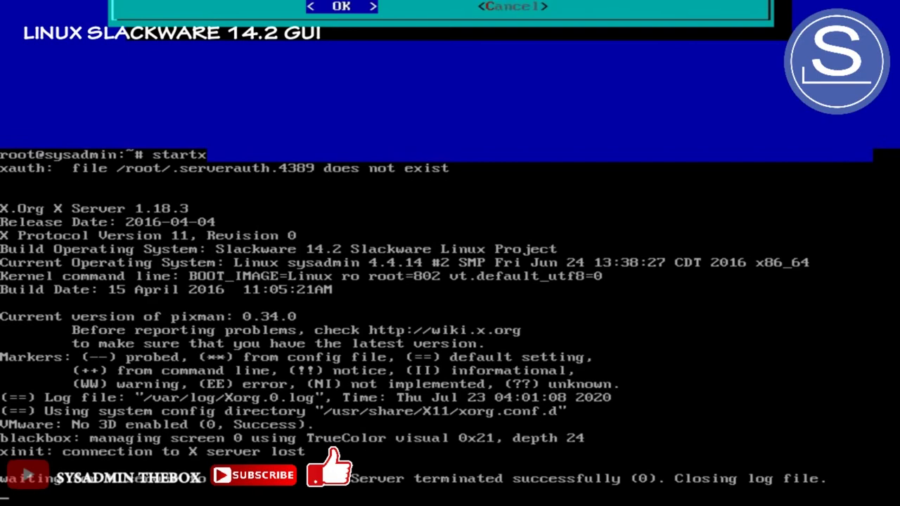
# Edit the recalled command to try slackpkg install gnome, then slackpkg install mate
pyautogui.write('xwmconfig')
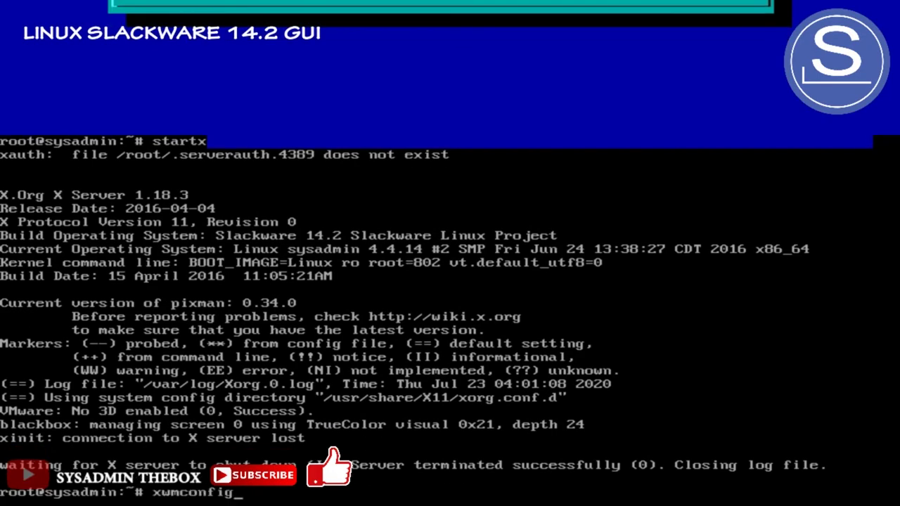
pyautogui.press('Up')
pyautogui.press('Up')
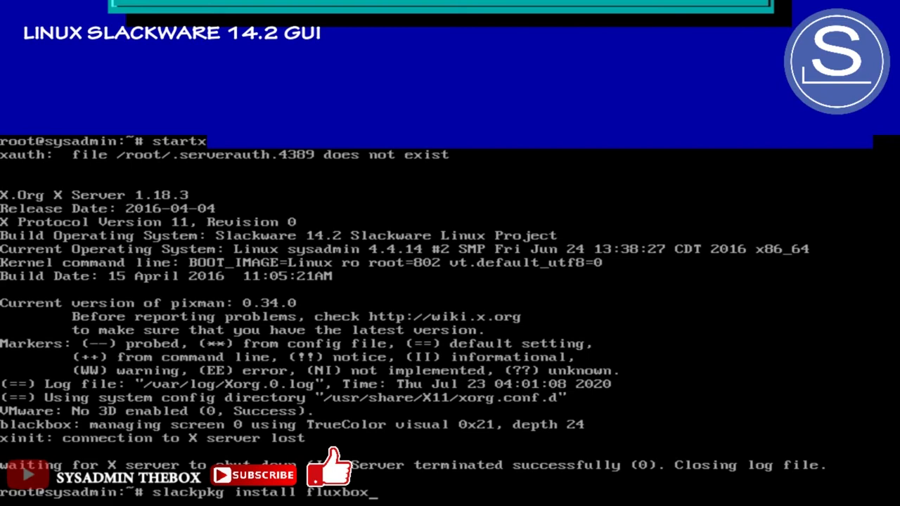
pyautogui.press('BackSpace')
pyautogui.press('BackSpace')
pyautogui.press('BackSpace')
pyautogui.press('BackSpace')
pyautogui.press('BackSpace')
pyautogui.press('BackSpace')
pyautogui.press('BackSpace')
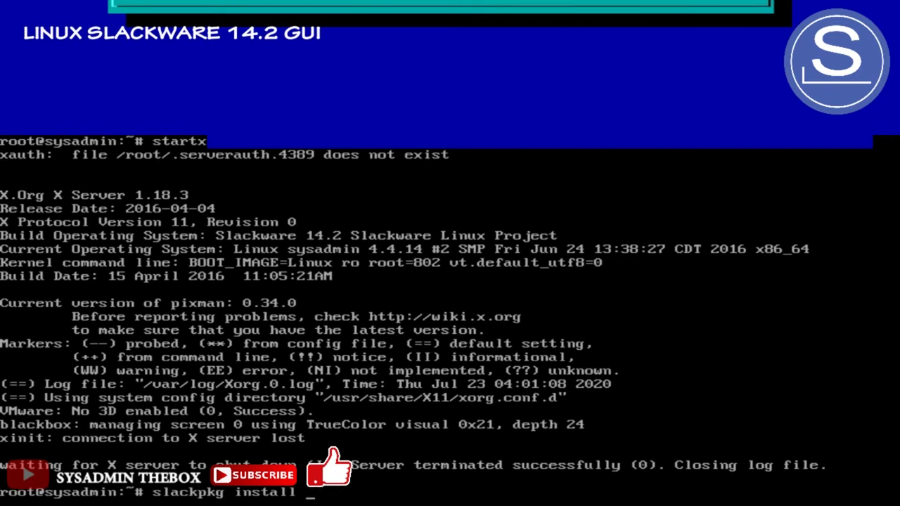
pyautogui.write('gnome')
pyautogui.press('Return')
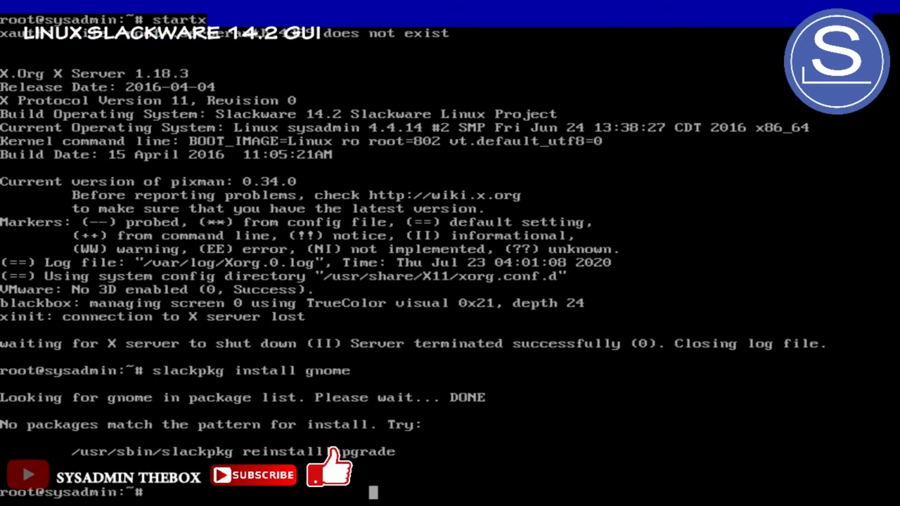
pyautogui.press('Up')
pyautogui.press('BackSpace')
pyautogui.press('BackSpace')
pyautogui.press('BackSpace')
pyautogui.press('BackSpace')
pyautogui.press('BackSpace')
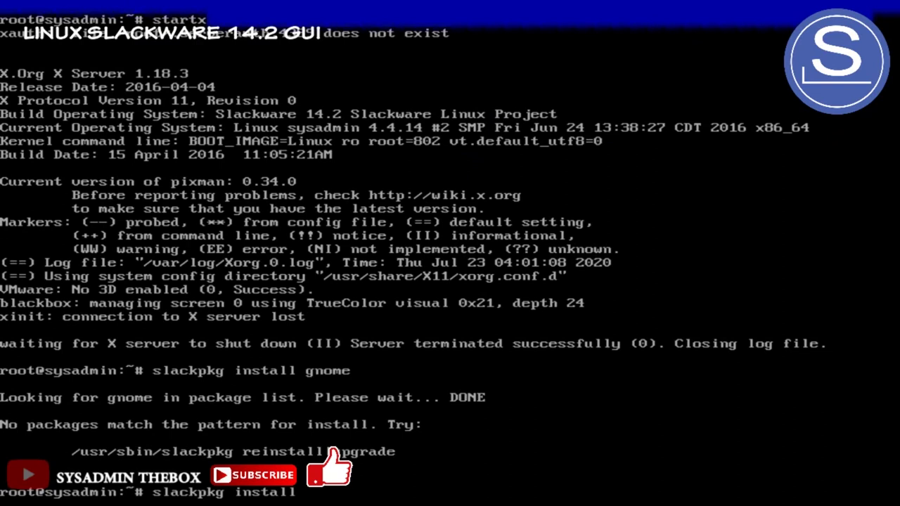
pyautogui.write('mate')
pyautogui.press('Return')
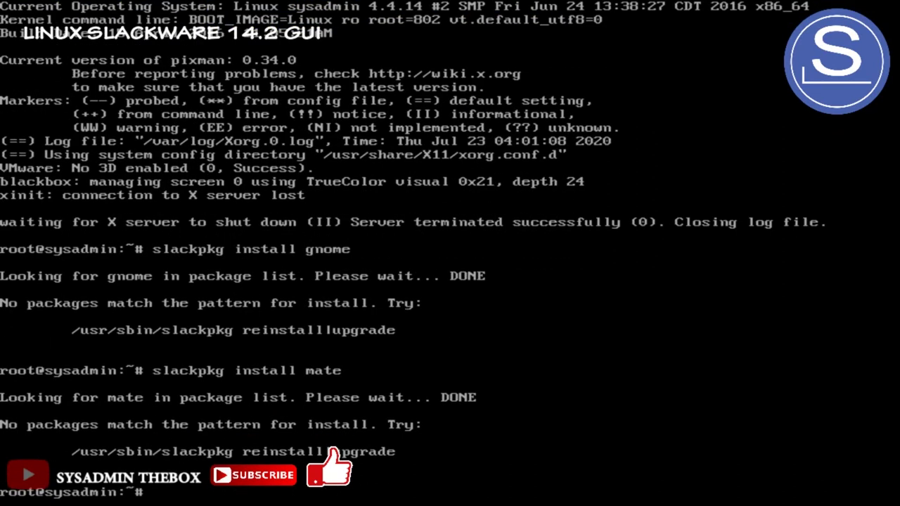
# Try slackpkg install lxde, then list all running processes with ps ax
pyautogui.press('Up')
pyautogui.press('BackSpace')
pyautogui.press('BackSpace')
pyautogui.press('BackSpace')
pyautogui.press('BackSpace')
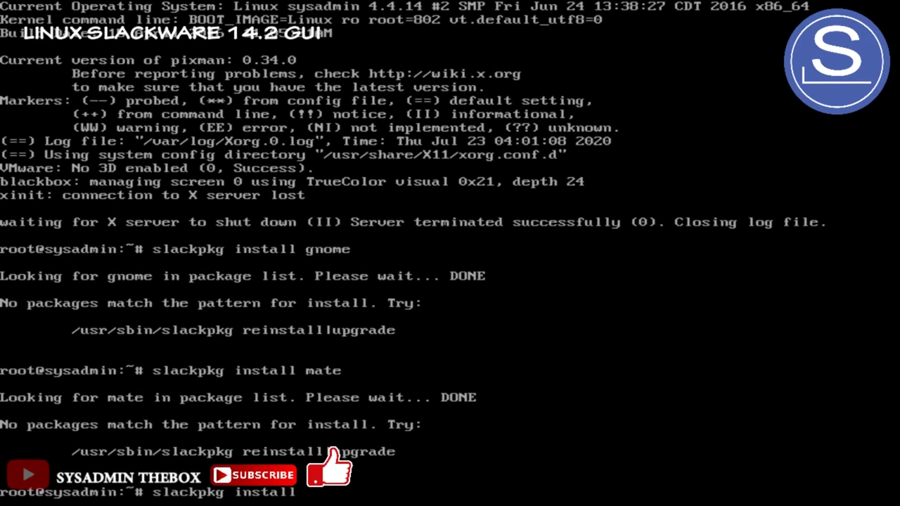
pyautogui.write('lxde')
pyautogui.press('Return')
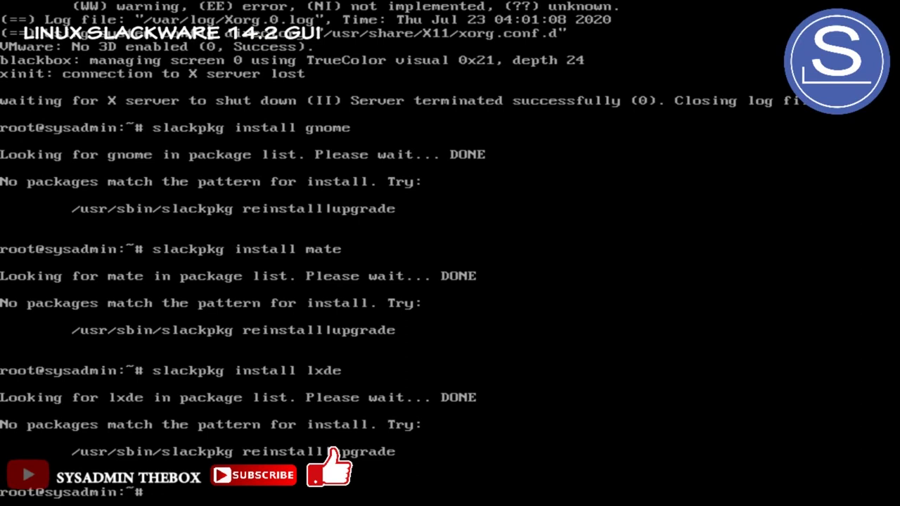
pyautogui.write('ps ax')
pyautogui.press('Return')
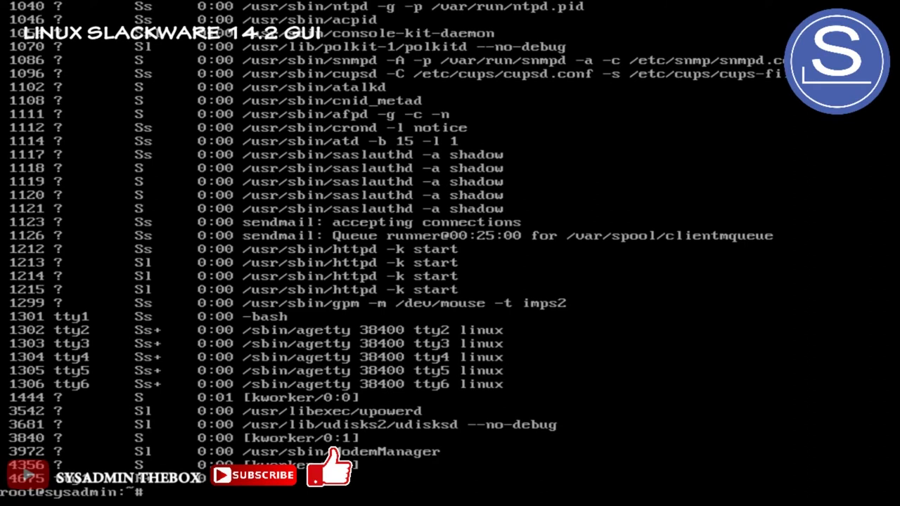
# Shut the machine down with the poweroff command
pyautogui.write('poweroff')
pyautogui.press('Return')
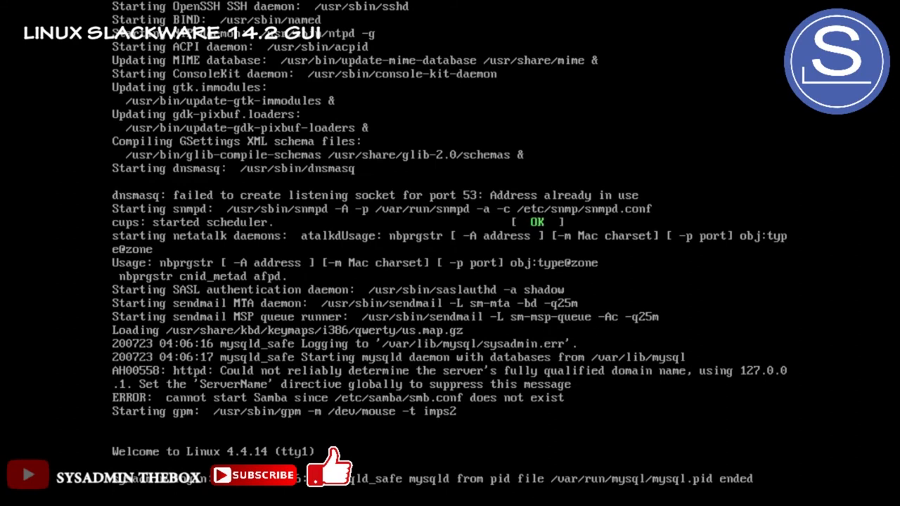
# Log in on tty1 as root with the root password to reach the shell prompt
pyautogui.press('Return')
pyautogui.press('Return')
pyautogui.press('Return')
pyautogui.press('Return')
pyautogui.press('Return')
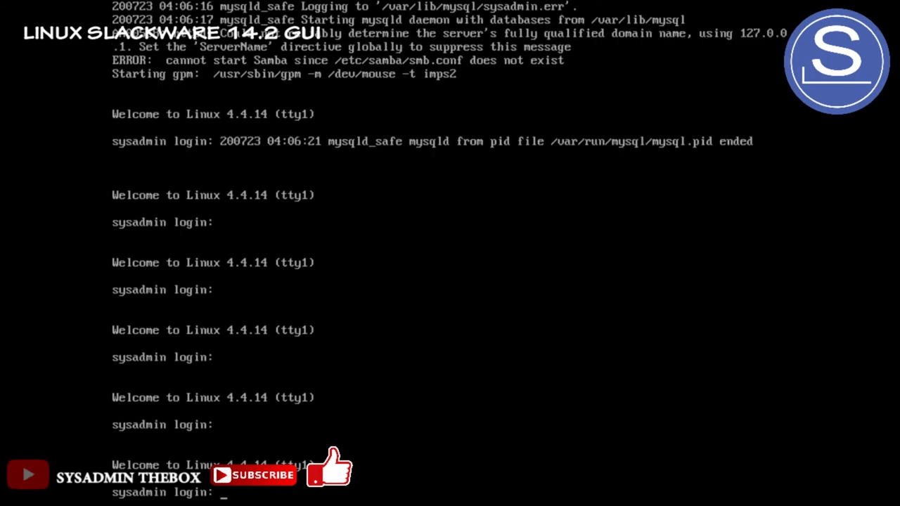
pyautogui.write('root')
pyautogui.press('Return')
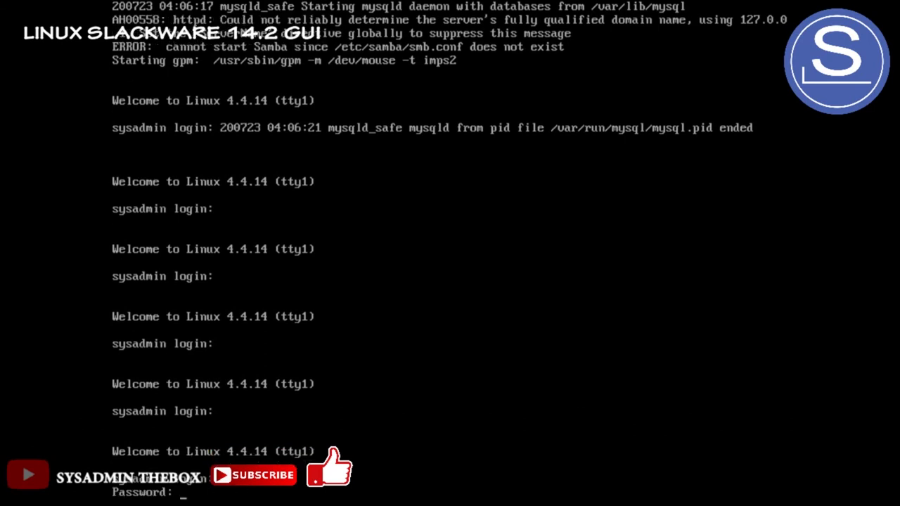
pyautogui.press('Return')
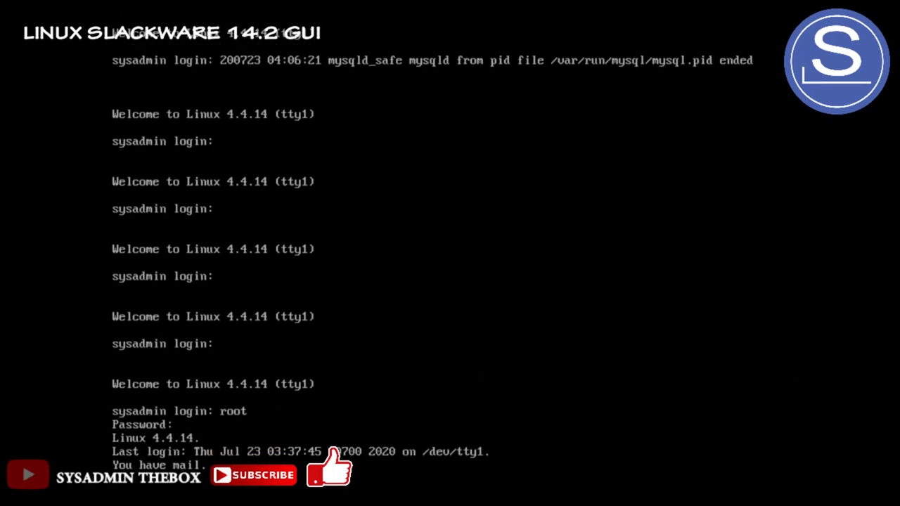
pyautogui.press('Return')
pyautogui.press('Return')
pyautogui.press('Return')
pyautogui.press('Return')
pyautogui.press('Return')
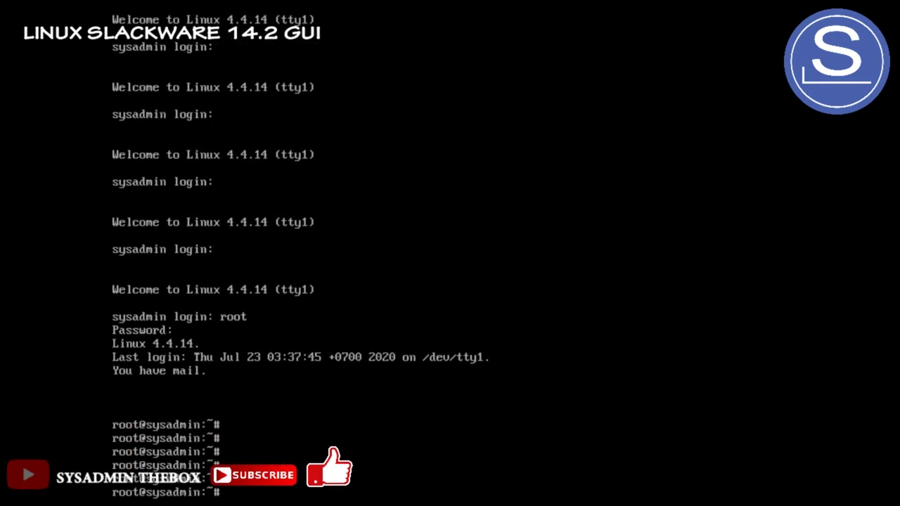
# Run startx to launch Blackbox, then choose Exit from its root menu
pyautogui.write('startx')
pyautogui.press('Return')
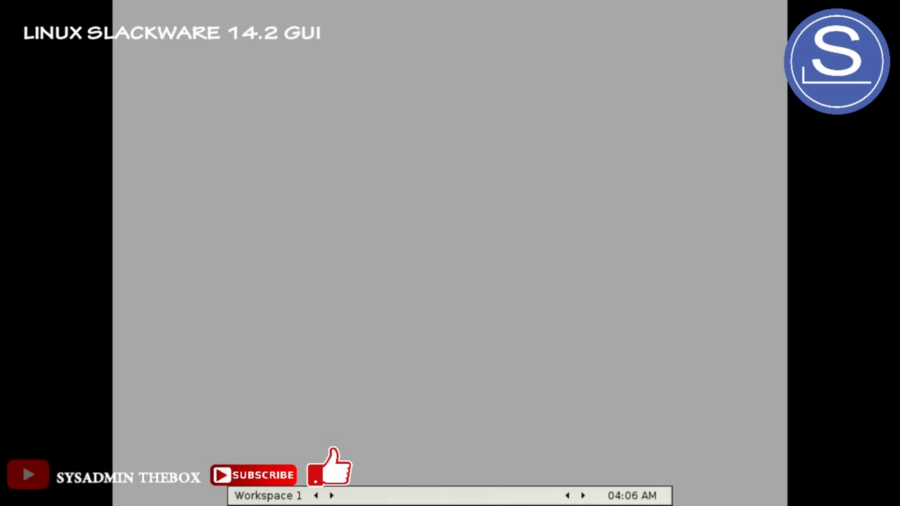
pyautogui.rightClick(500, 35)
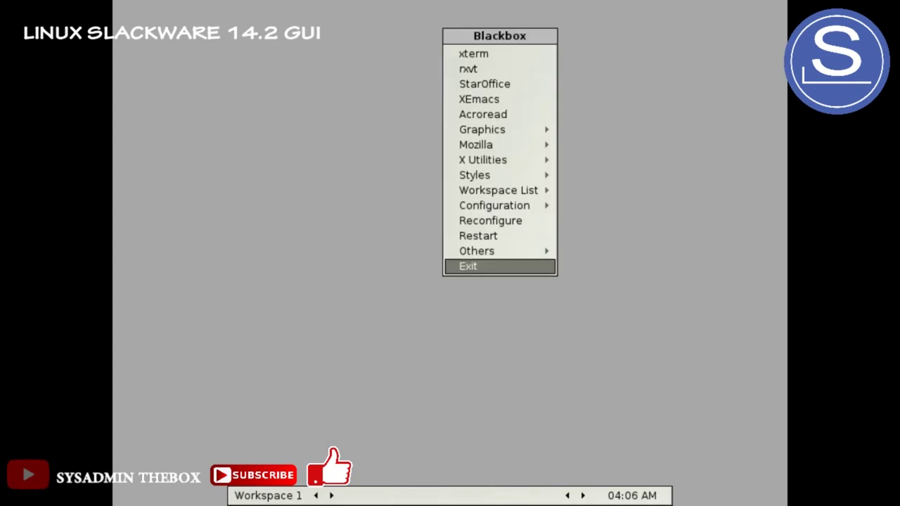
pyautogui.click(464, 268)
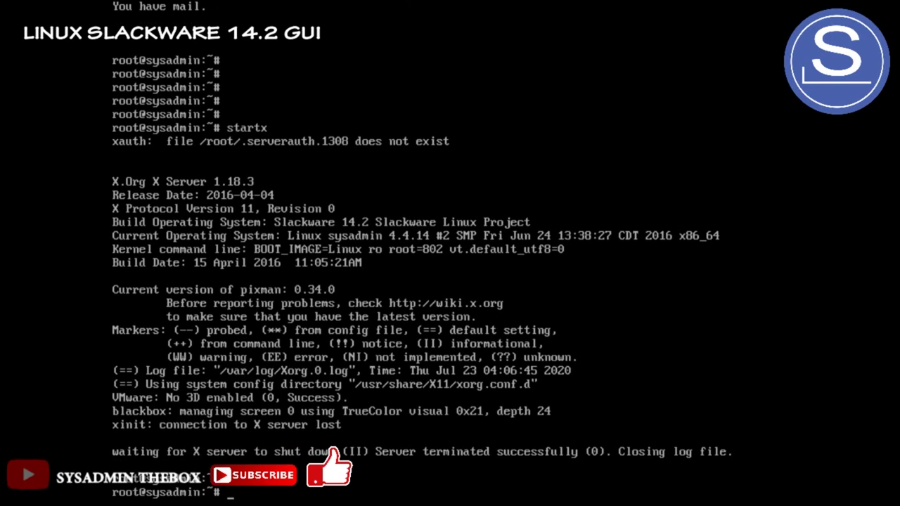
# Select xinitrc.xfce in xwmconfig, then rerun startx from history to enter Xfce
pyautogui.write('xwmconfig')
pyautogui.press('Return')
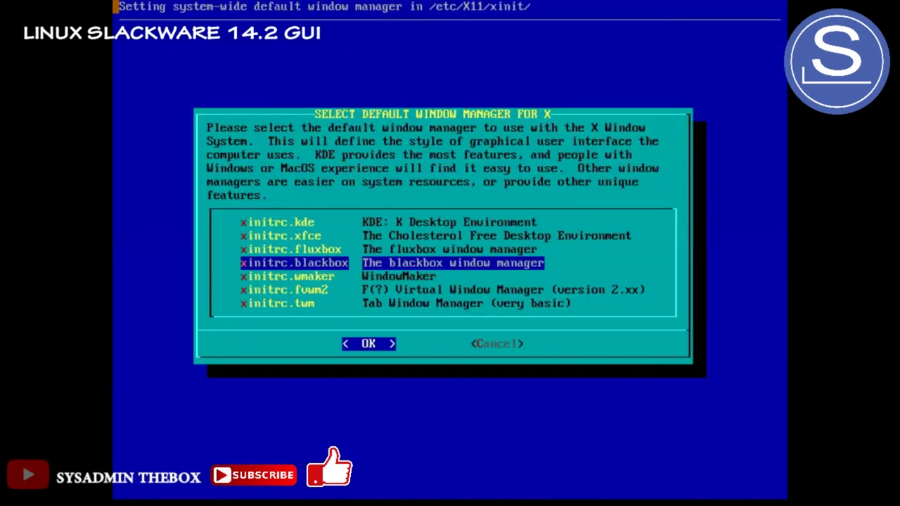
pyautogui.press('Up')
pyautogui.press('Up')
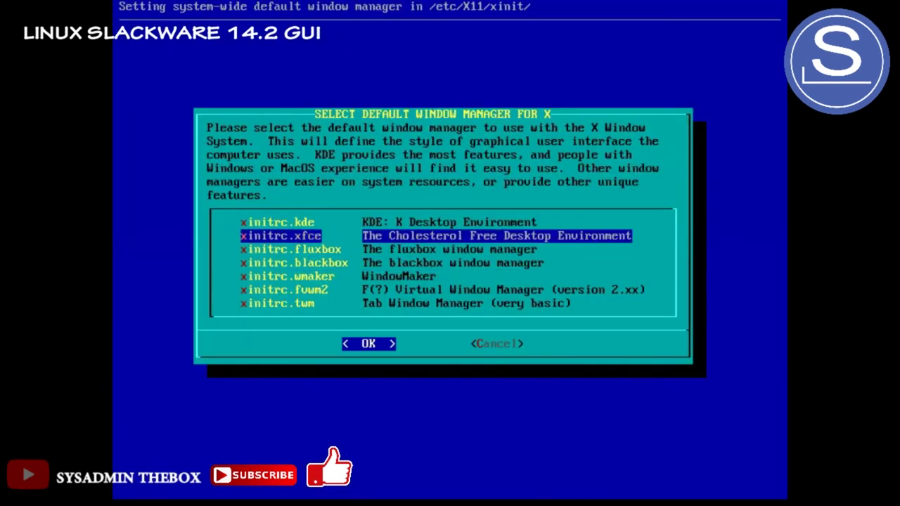
pyautogui.press('Return')
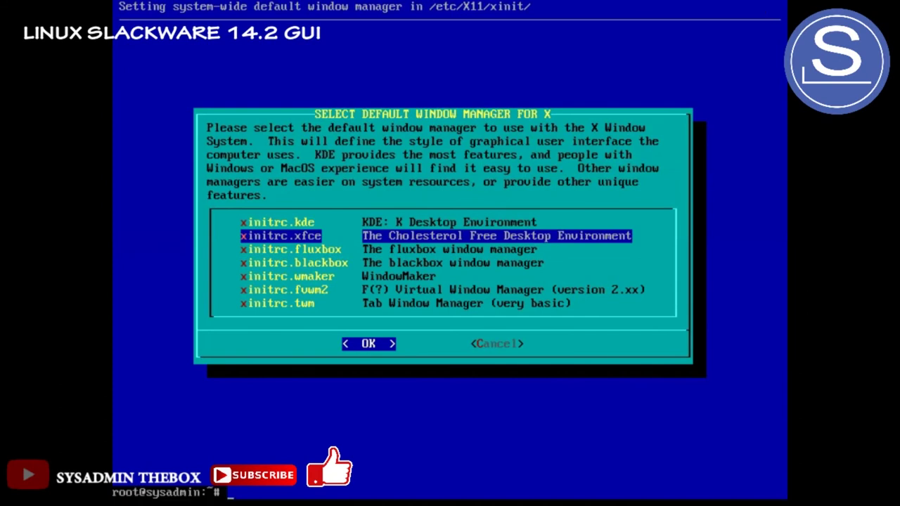
pyautogui.press('Up')
pyautogui.press('Up')
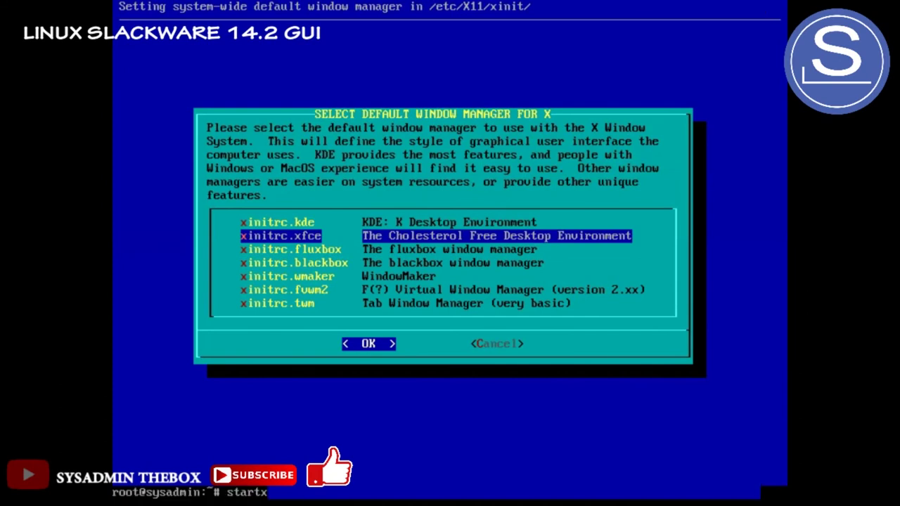
pyautogui.press('Return')
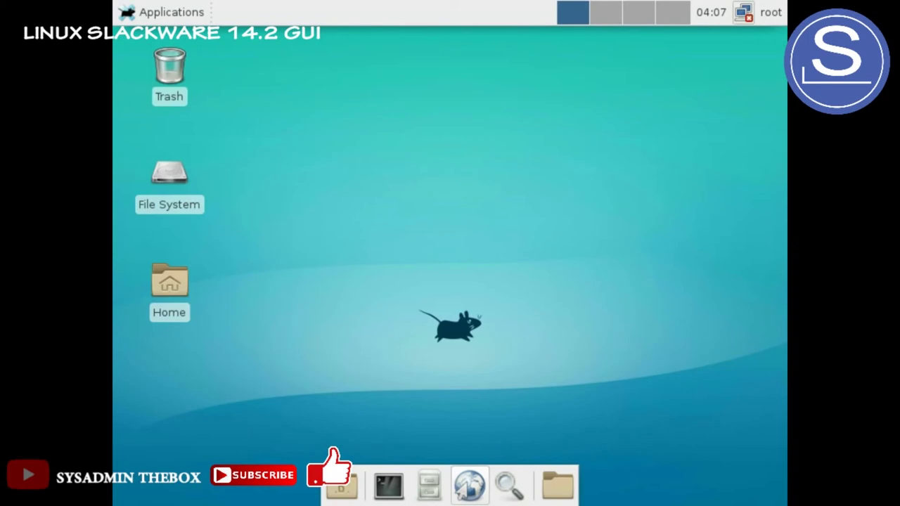
# Launch Firefox from the Web Browser launcher in the bottom dock
pyautogui.click(467, 491)
pyautogui.click(466, 485)
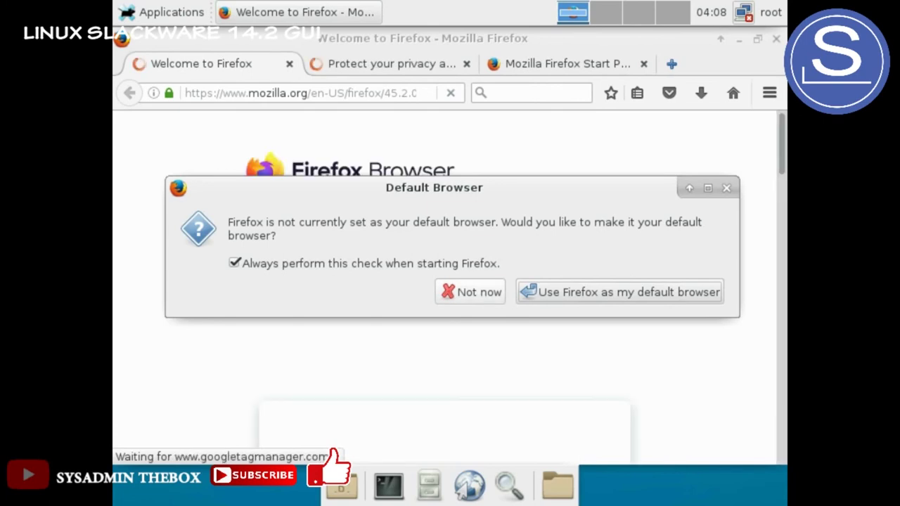
# Dismiss the default-browser prompt, maximize Firefox and scroll through the features page
pyautogui.press('Return')
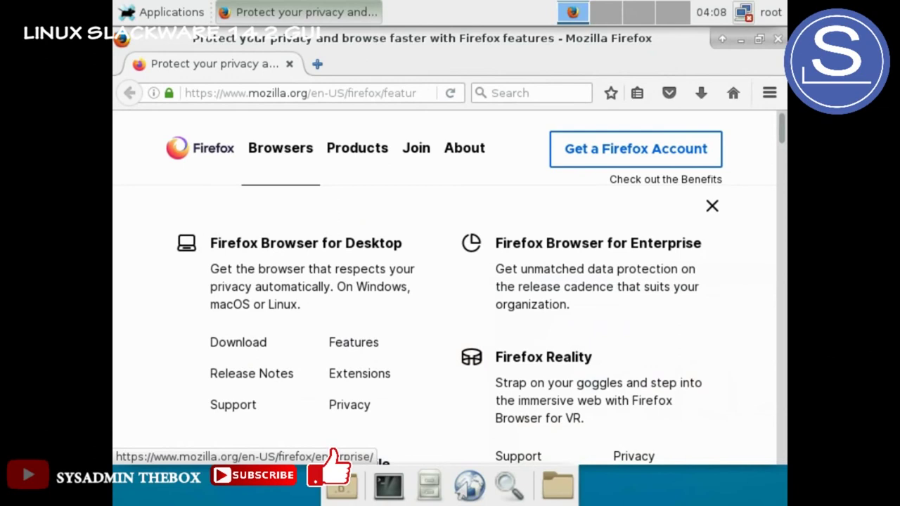
pyautogui.click(759, 39)
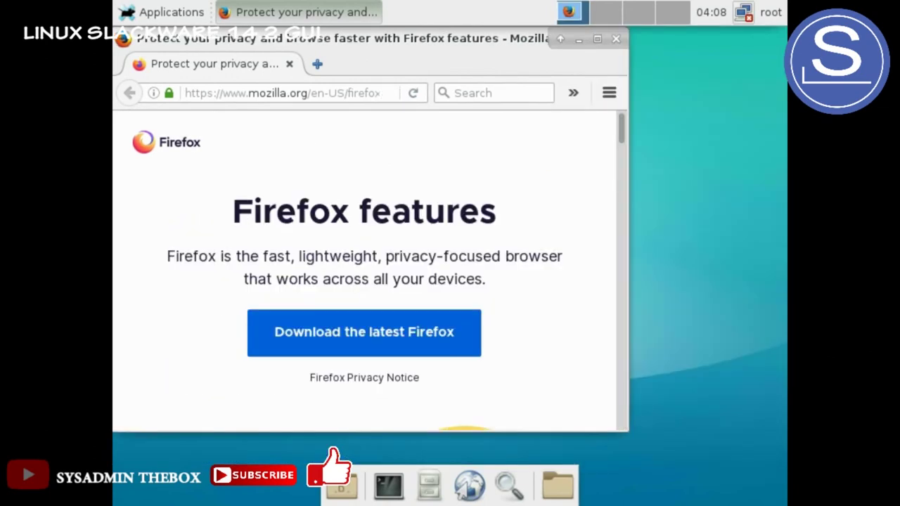
pyautogui.click(597, 39)
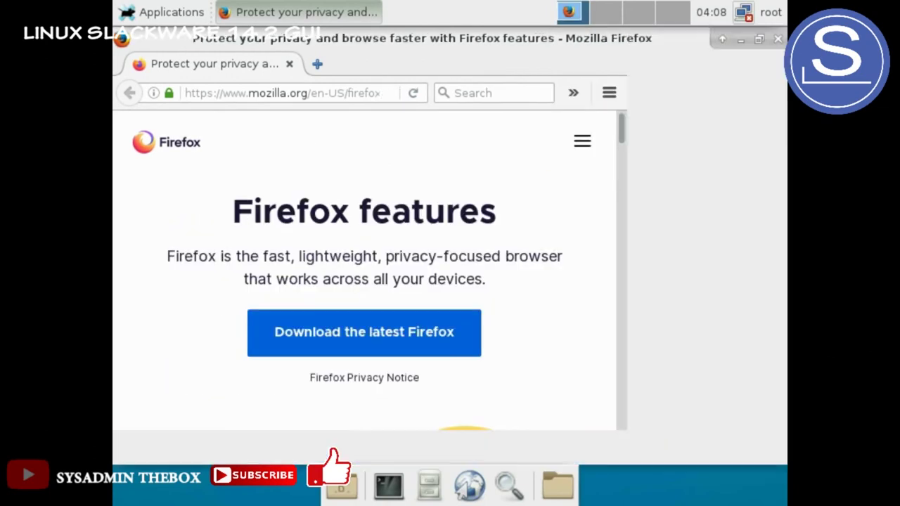
pyautogui.scroll(-5, 444, 288)
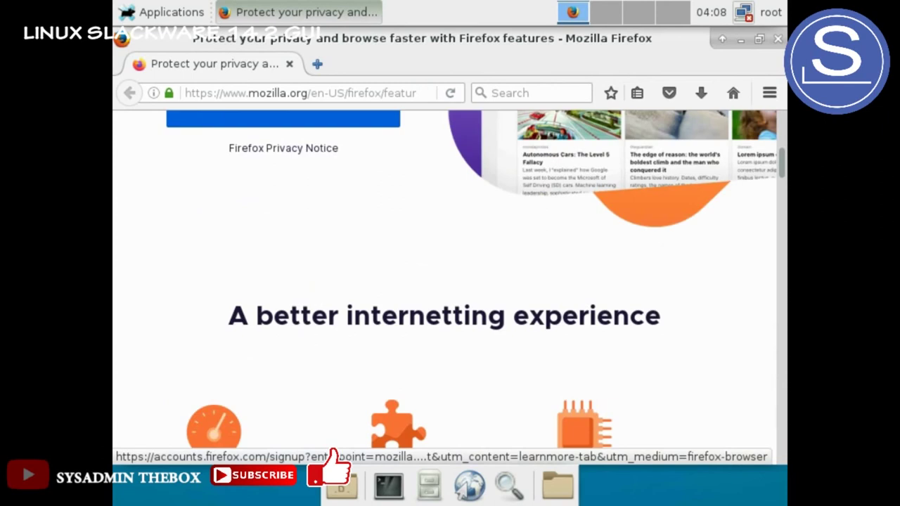
pyautogui.scroll(4, 444, 288)
pyautogui.scroll(-3, 445, 288)
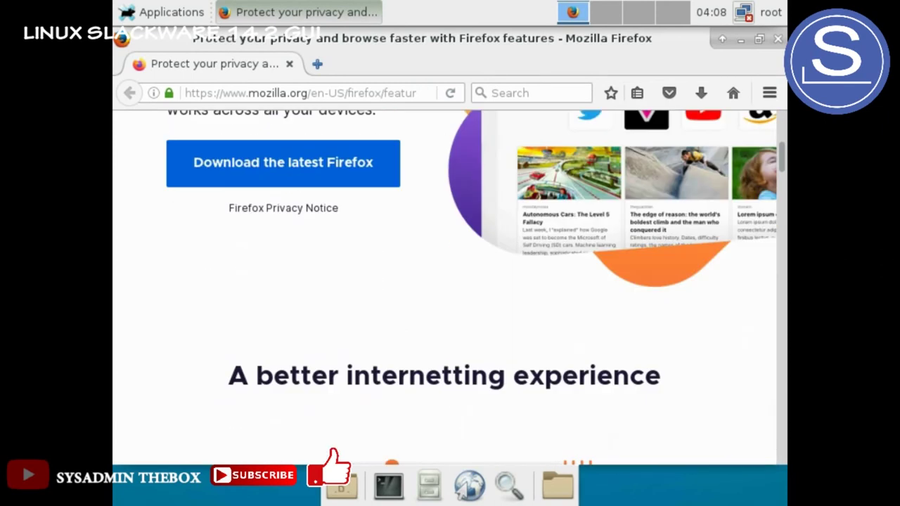
pyautogui.scroll(5, 445, 288)
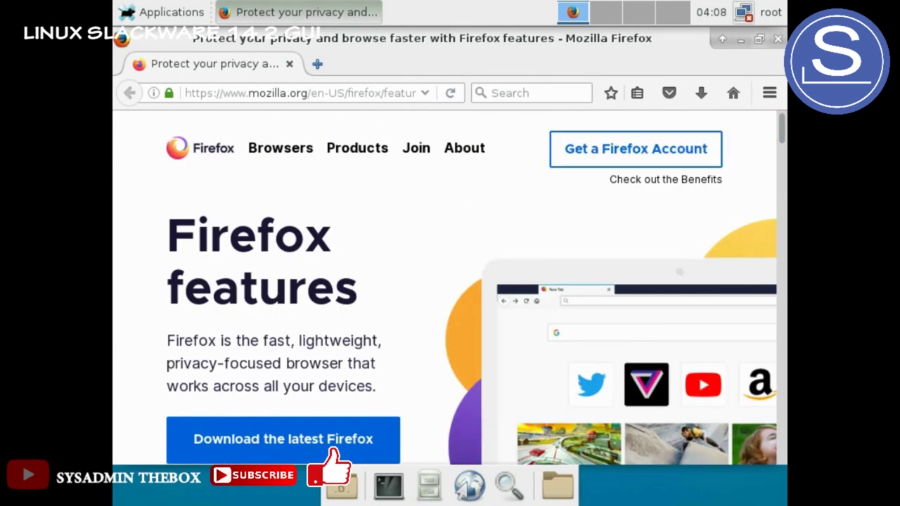
# Shade and unshade the Firefox window, switch workspaces and back, then close Firefox
pyautogui.click(722, 39)
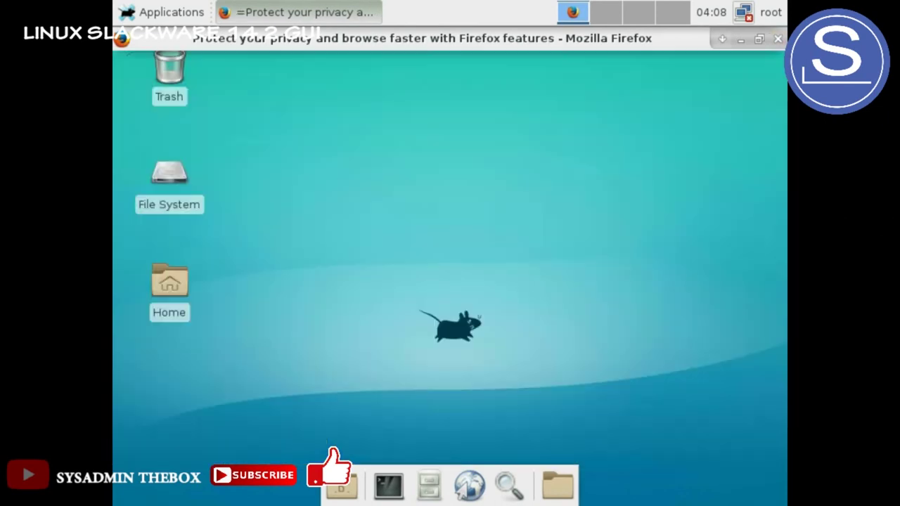
pyautogui.click(723, 39)
pyautogui.click(723, 39)
pyautogui.click(723, 39)
pyautogui.hotkey('ctrl', 'alt', 'Right')
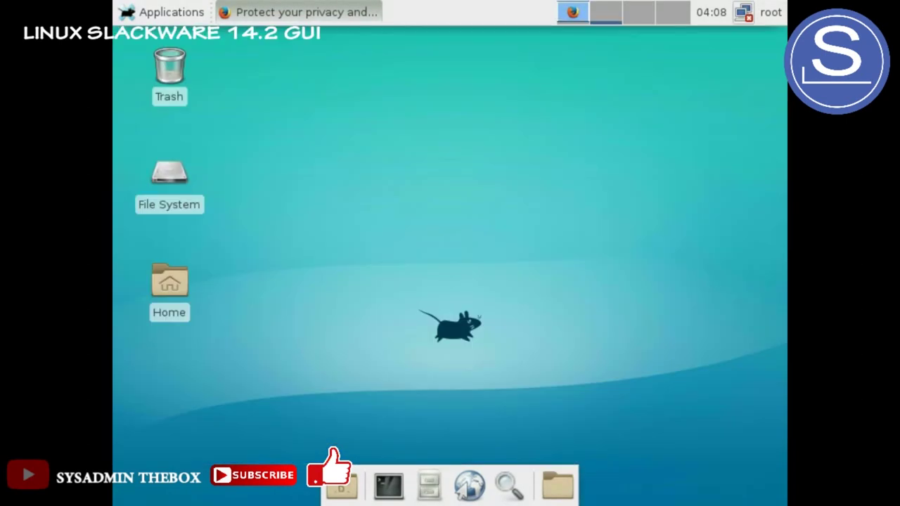
pyautogui.hotkey('ctrl', 'alt', 'Left')
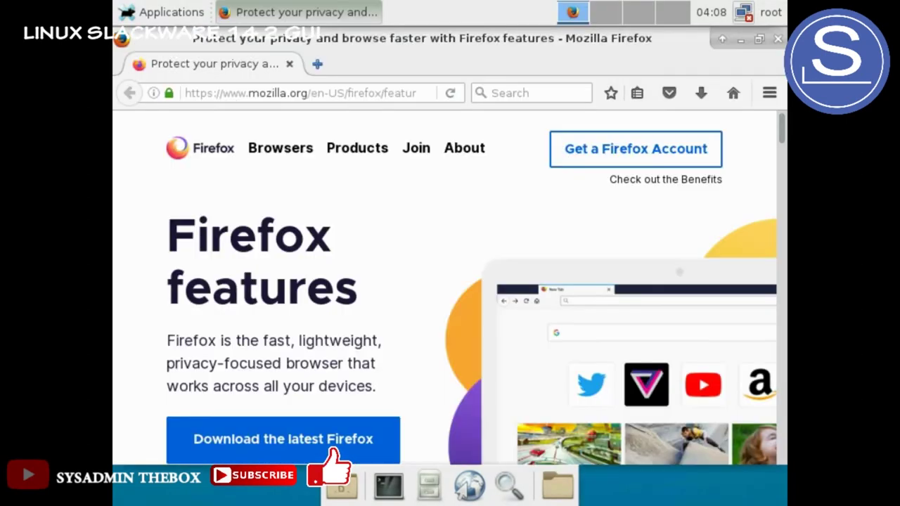
pyautogui.click(778, 39)
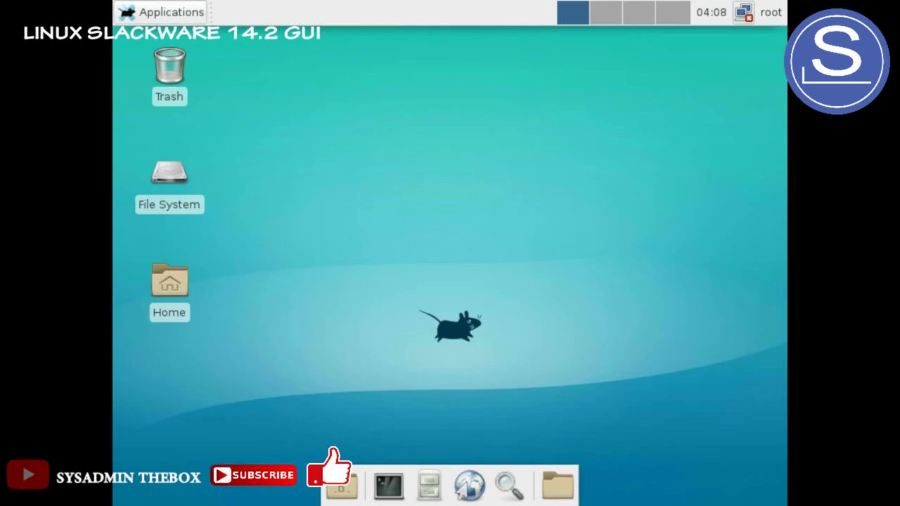
# Launch Xfce Terminal from Applications > System to get a root bash-4.3 prompt
pyautogui.click(162, 12)
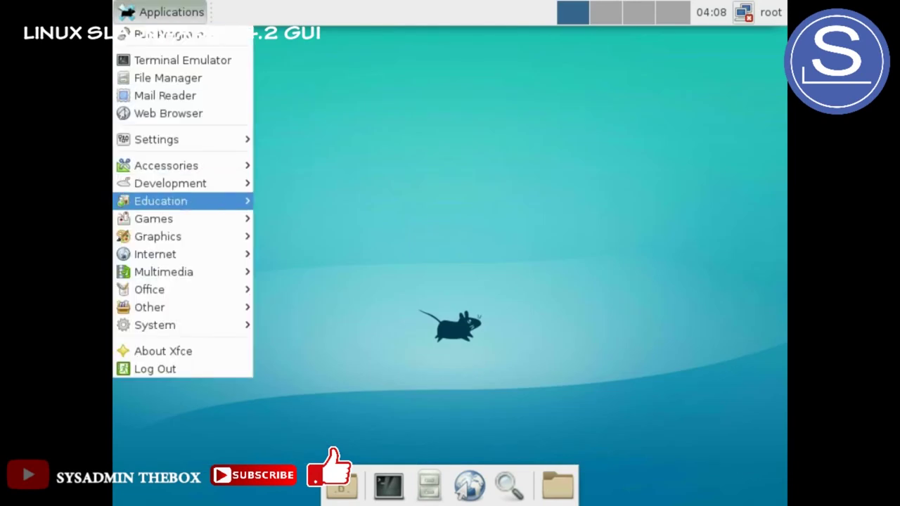
pyautogui.moveTo(160, 200)
pyautogui.moveTo(169, 183)
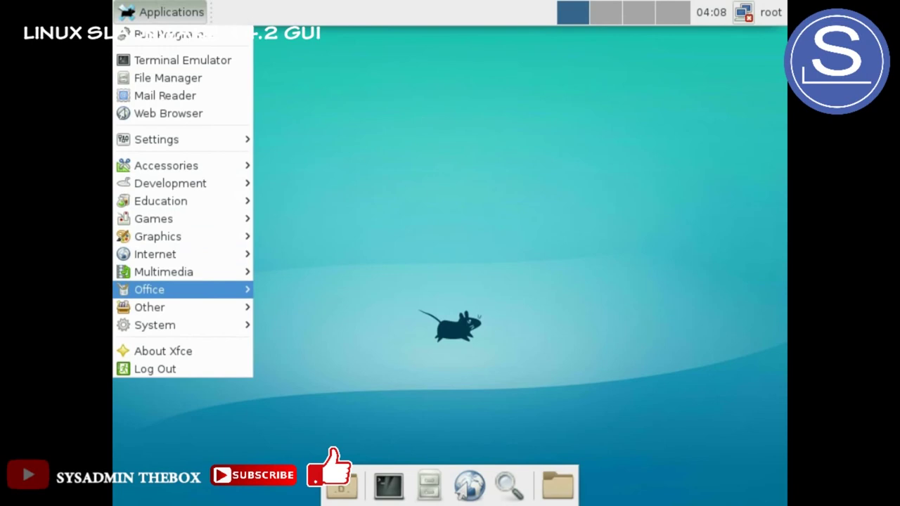
pyautogui.moveTo(183, 325)
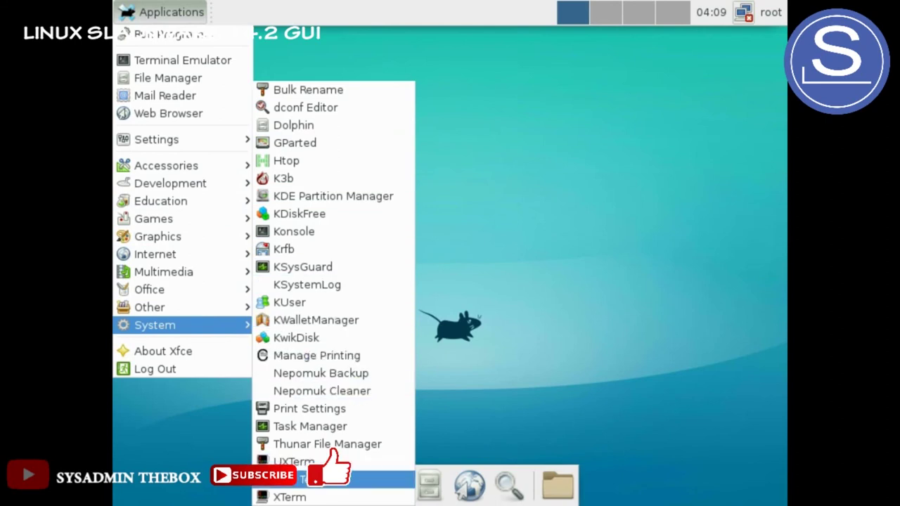
pyautogui.click(331, 479)
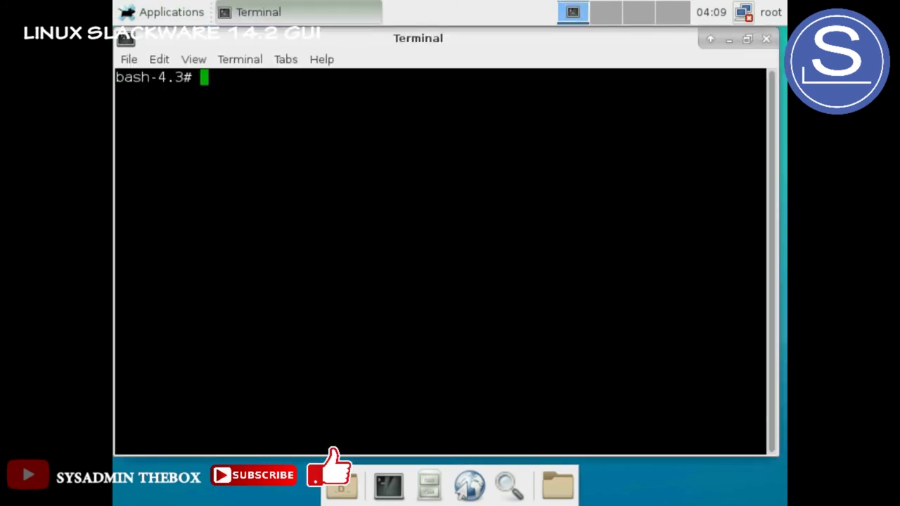
# Reopen the terminal from the dock and run 'slackpkg instal lxqt', which fails as an unknown option
pyautogui.click(766, 39)
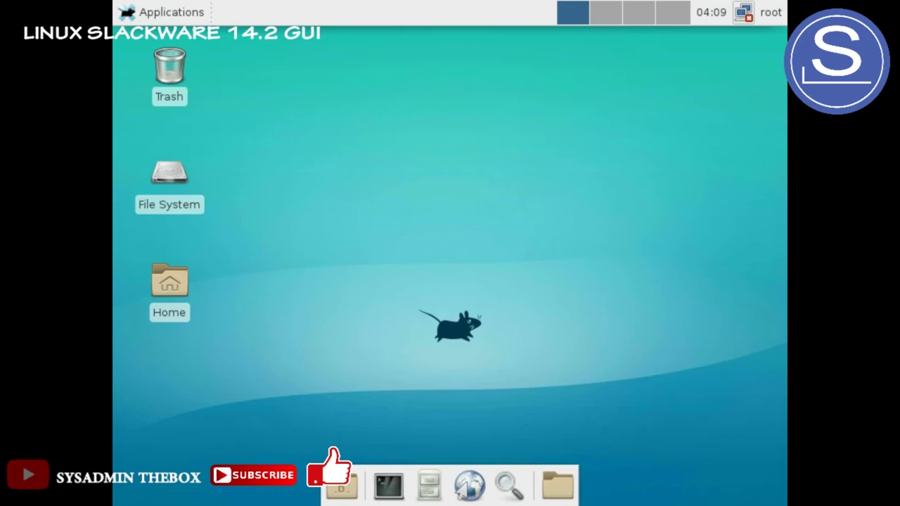
pyautogui.click(389, 486)
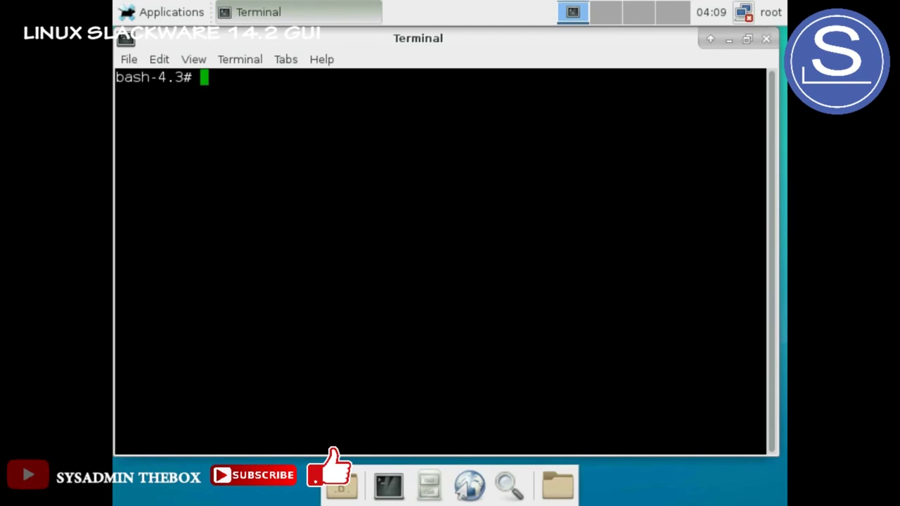
pyautogui.write('pkd')
pyautogui.press('BackSpace')
pyautogui.write('s')
pyautogui.write('lackpkg i')
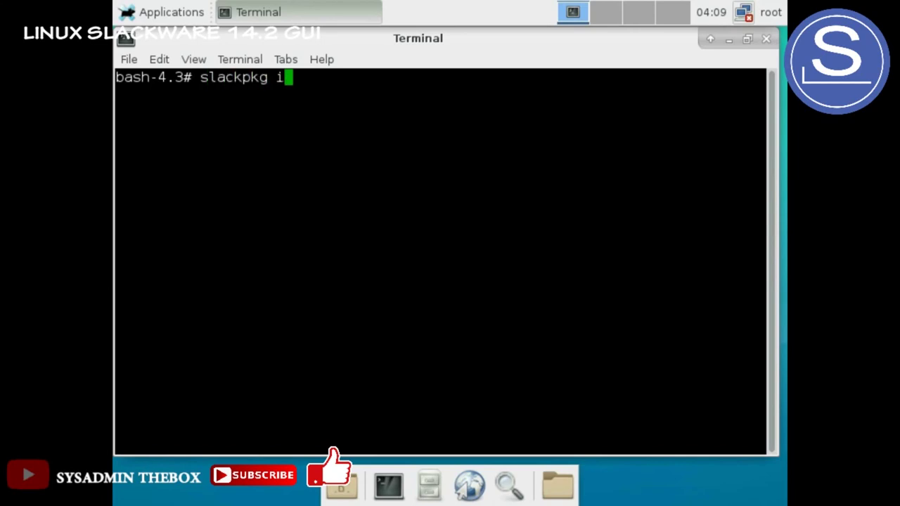
pyautogui.write('nstal ')
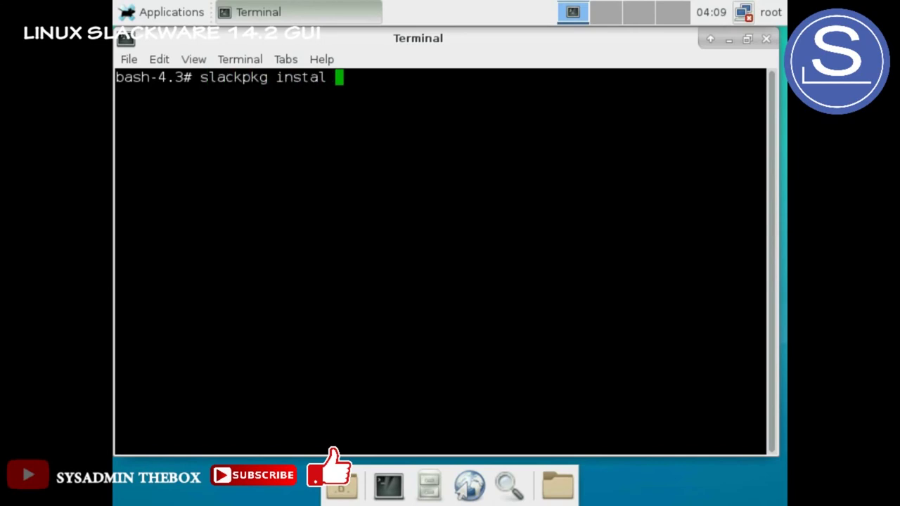
pyautogui.write('lxqt')
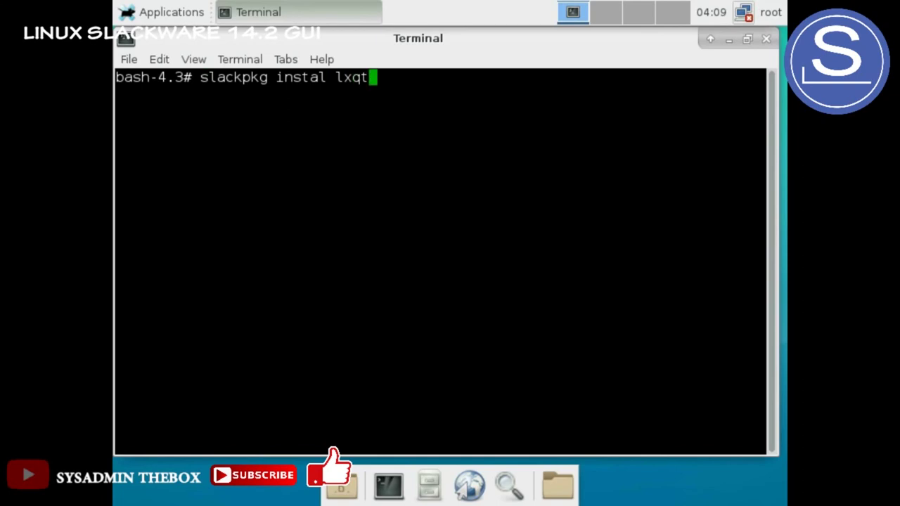
pyautogui.press('Return')
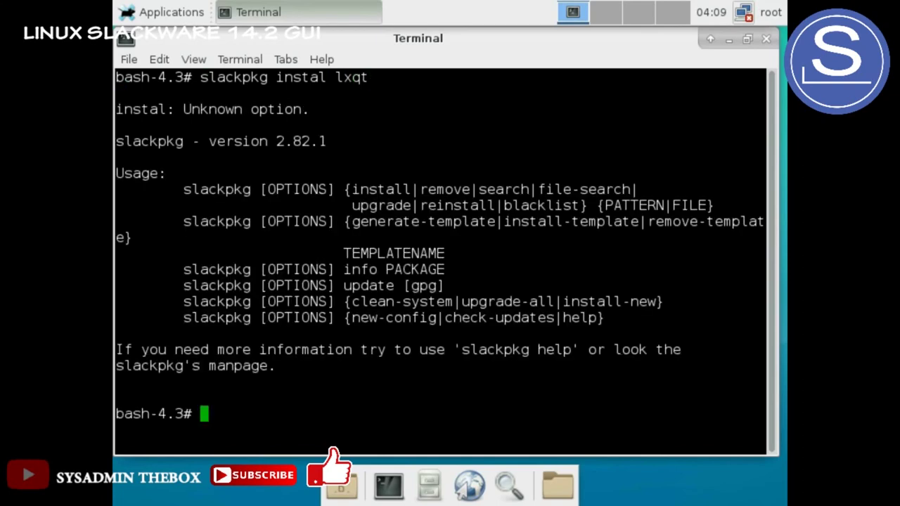
# Correct the recalled command to 'slackpkg install lxqt' and run it
pyautogui.press('Up')
pyautogui.press('Left')
pyautogui.press('Left')
pyautogui.press('Left')
pyautogui.press('Left')
pyautogui.press('Left')
pyautogui.press('Left')
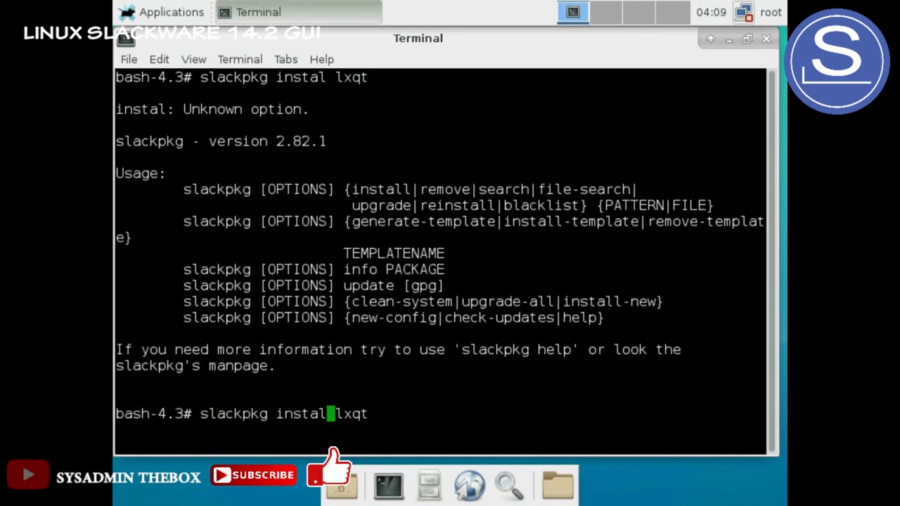
pyautogui.press('Right')
pyautogui.write('l')
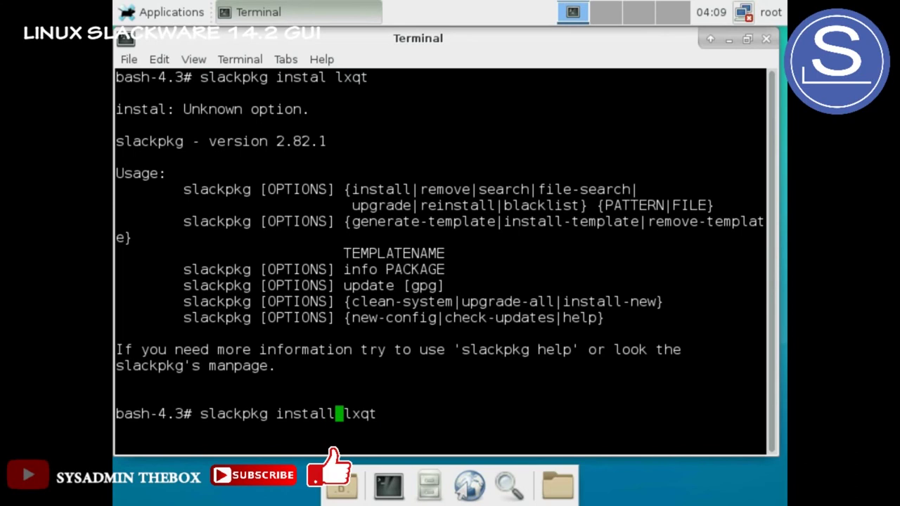
pyautogui.press('Return')
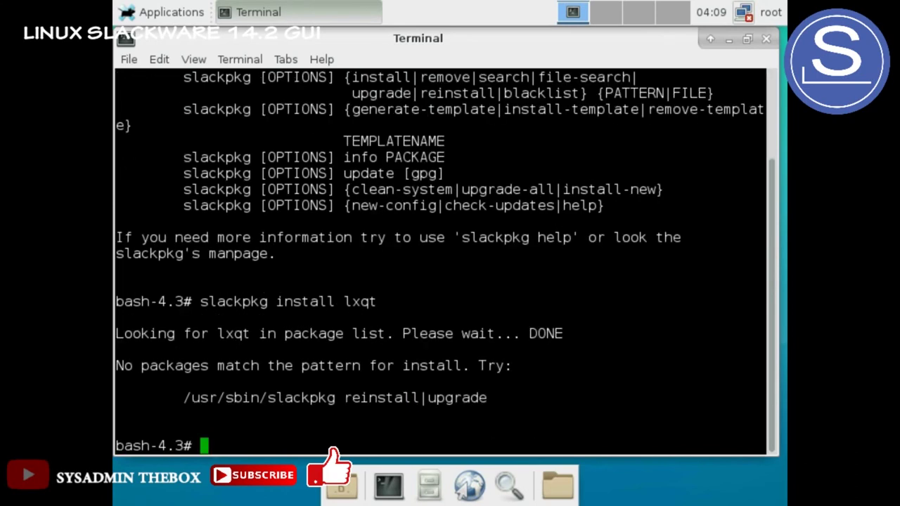
# Run 'slackpkg install budgie' and 'slackpkg install deepin'; both report no matching packages
pyautogui.press('Up')
pyautogui.press('BackSpace')
pyautogui.press('BackSpace')
pyautogui.press('BackSpace')
pyautogui.press('BackSpace')
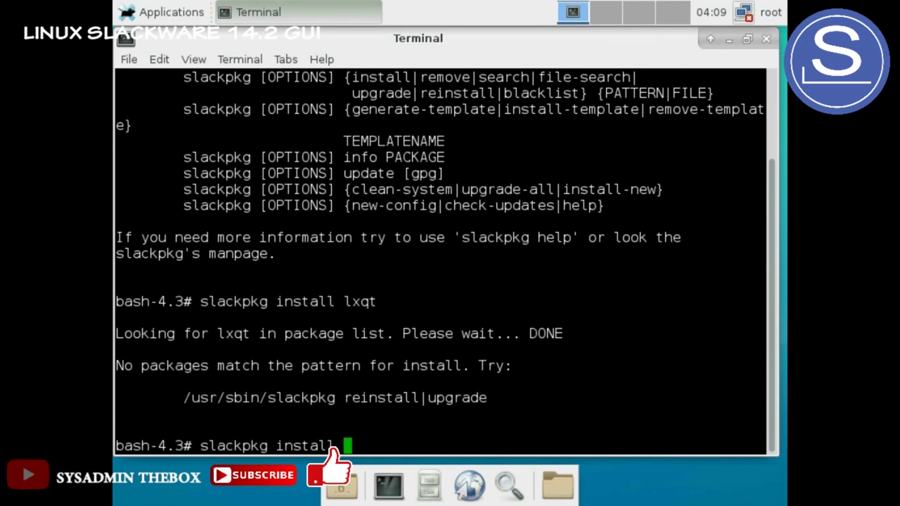
pyautogui.write('budgie')
pyautogui.press('Return')
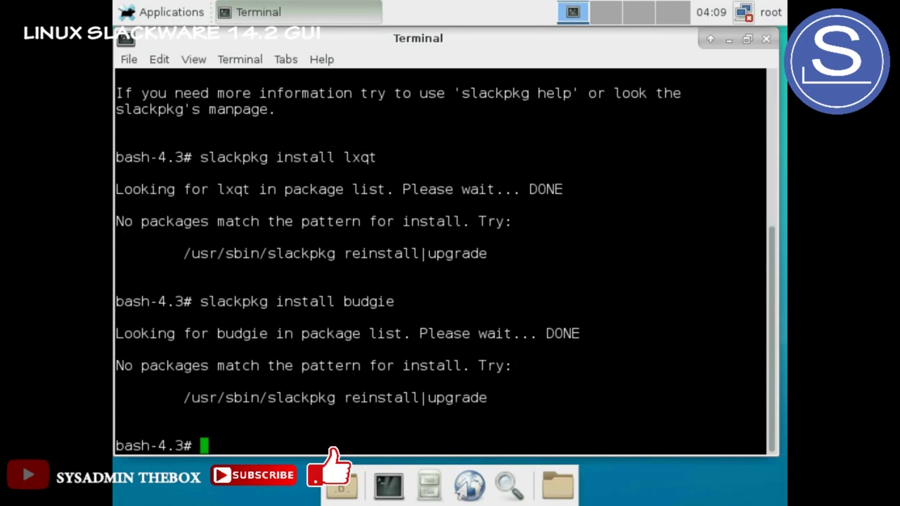
pyautogui.press('Up')
pyautogui.press('BackSpace')
pyautogui.press('BackSpace')
pyautogui.press('BackSpace')
pyautogui.press('BackSpace')
pyautogui.press('BackSpace')
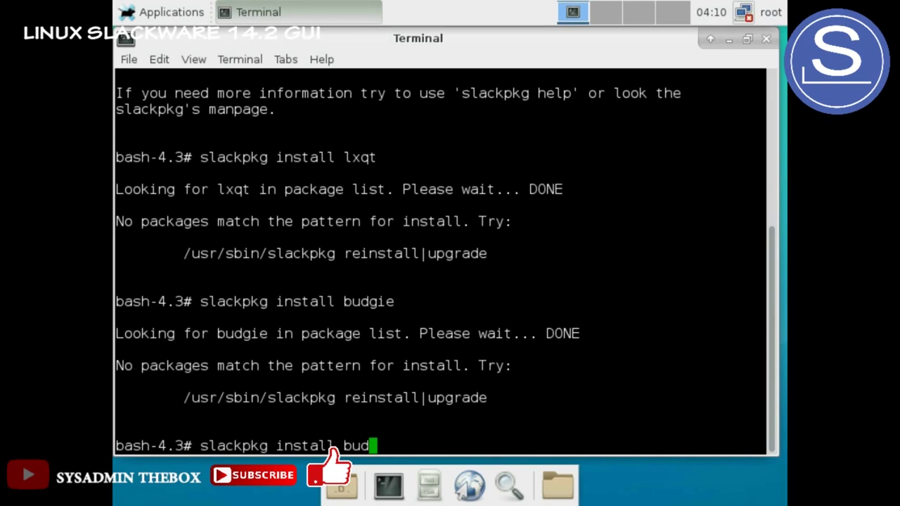
pyautogui.press('BackSpace')
pyautogui.write('deepin')
pyautogui.press('Return')
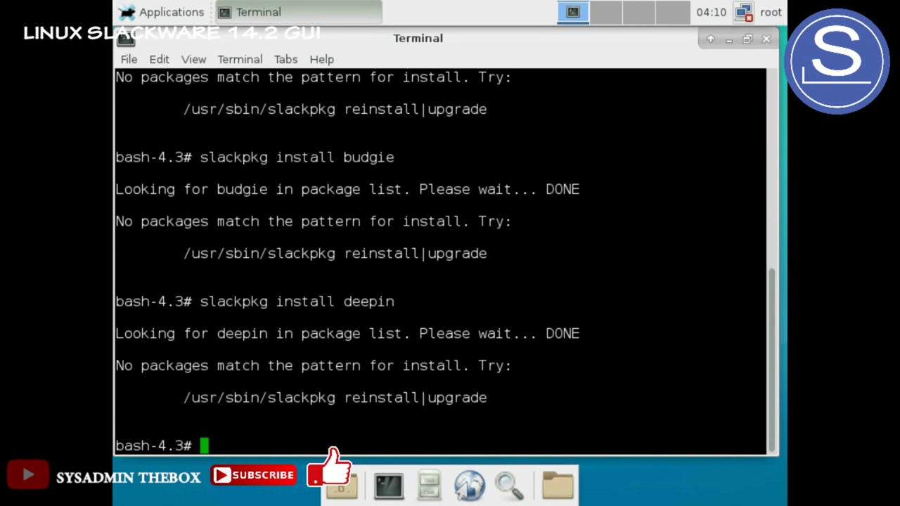
# Run 'slackpkg install lumina' and 'slackpkg install icewm'; neither finds matching packages
pyautogui.press('Up')
pyautogui.press('BackSpace')
pyautogui.press('BackSpace')
pyautogui.press('BackSpace')
pyautogui.press('BackSpace')
pyautogui.press('BackSpace')
pyautogui.press('BackSpace')
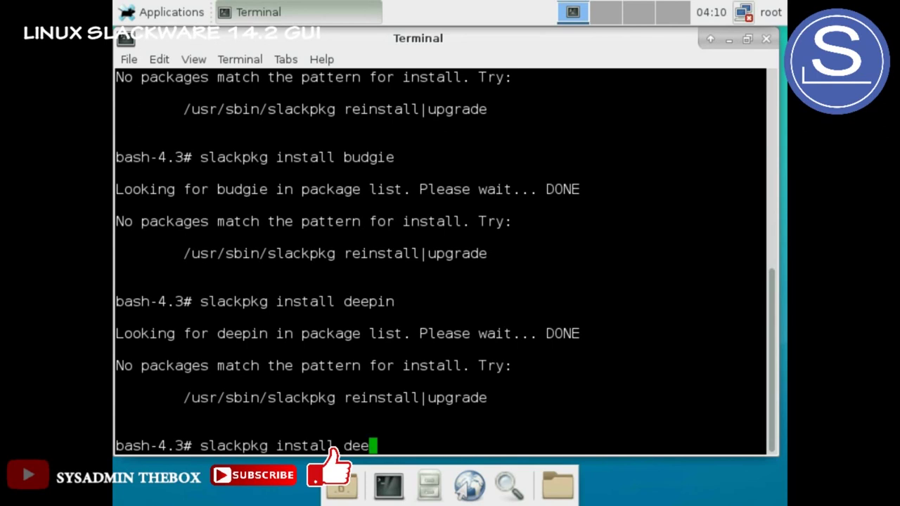
pyautogui.write('lumina')
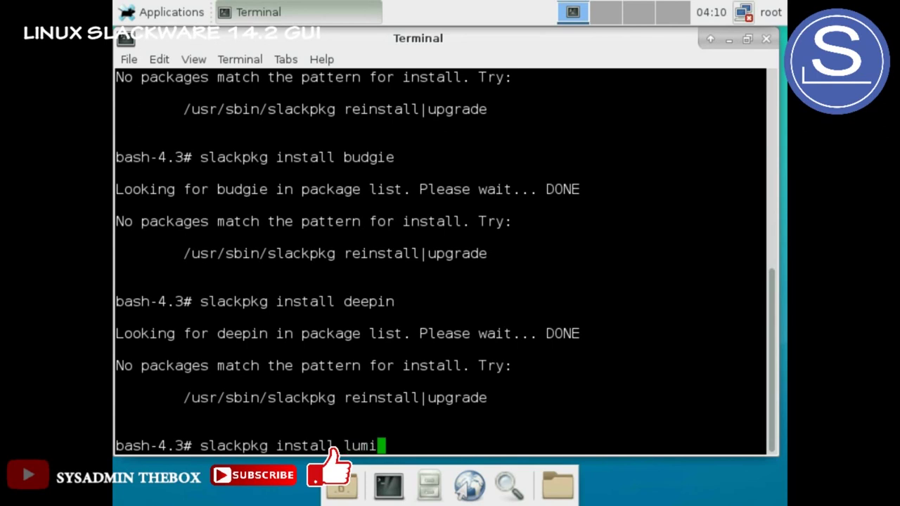
pyautogui.press('Return')
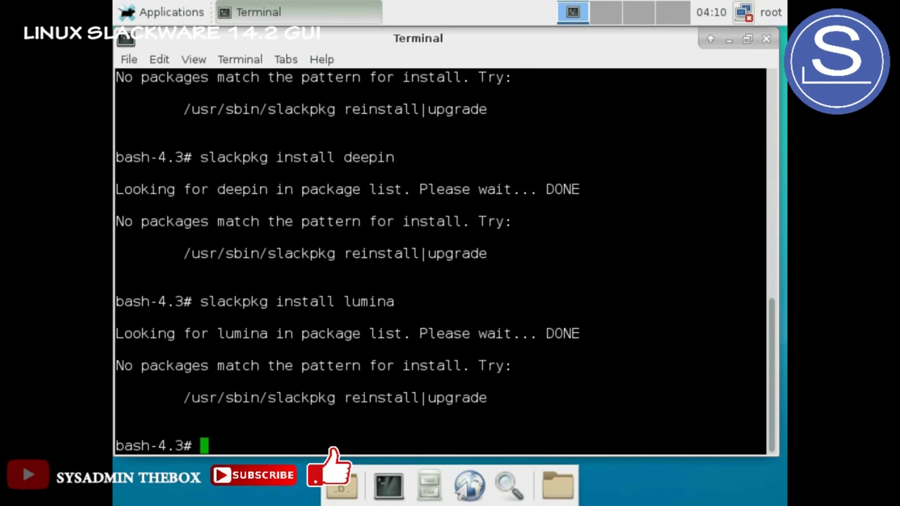
pyautogui.press('Up')
pyautogui.press('BackSpace')
pyautogui.press('BackSpace')
pyautogui.press('BackSpace')
pyautogui.press('BackSpace')
pyautogui.press('BackSpace')
pyautogui.press('BackSpace')
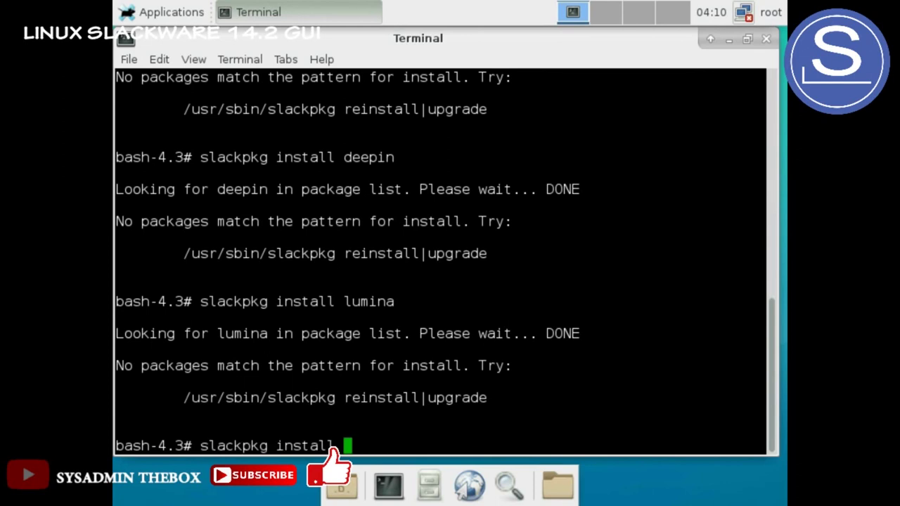
pyautogui.write('icewm')
pyautogui.press('Return')
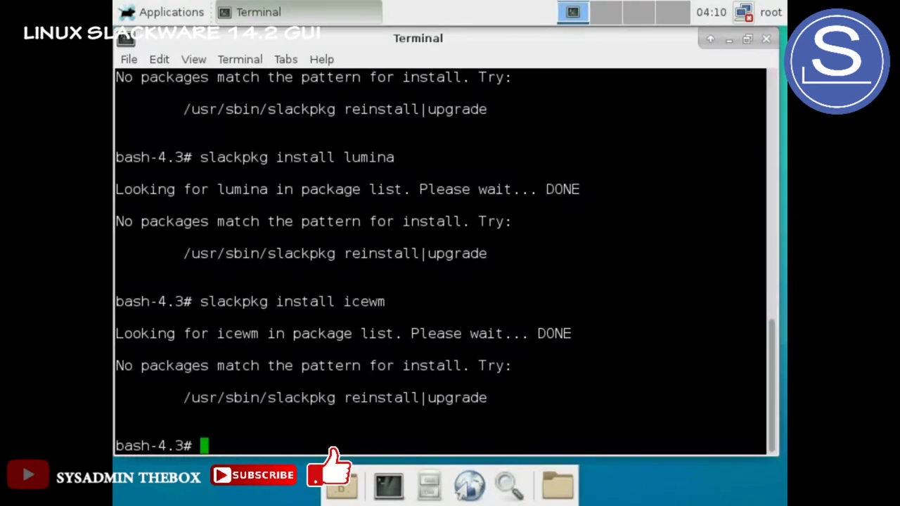
pyautogui.press('Up')
pyautogui.press('BackSpace')
pyautogui.press('BackSpace')
pyautogui.press('BackSpace')
pyautogui.press('BackSpace')
pyautogui.press('BackSpace')
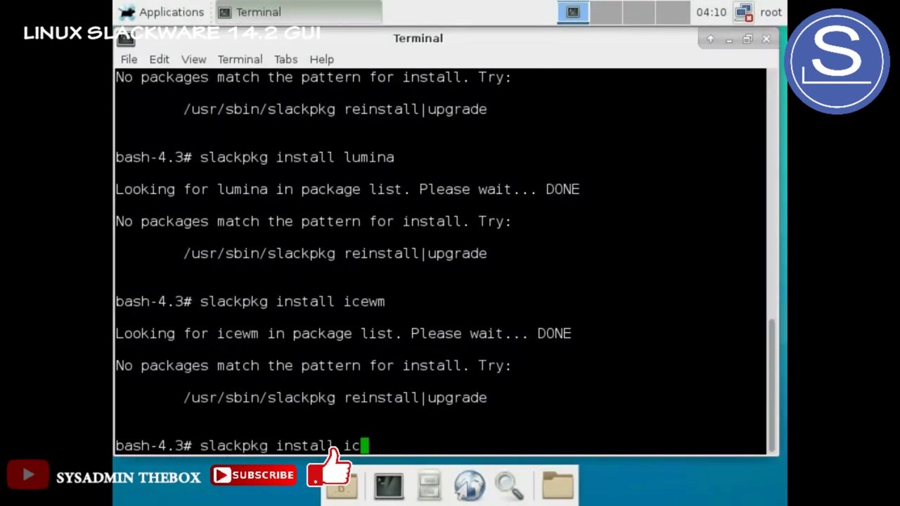